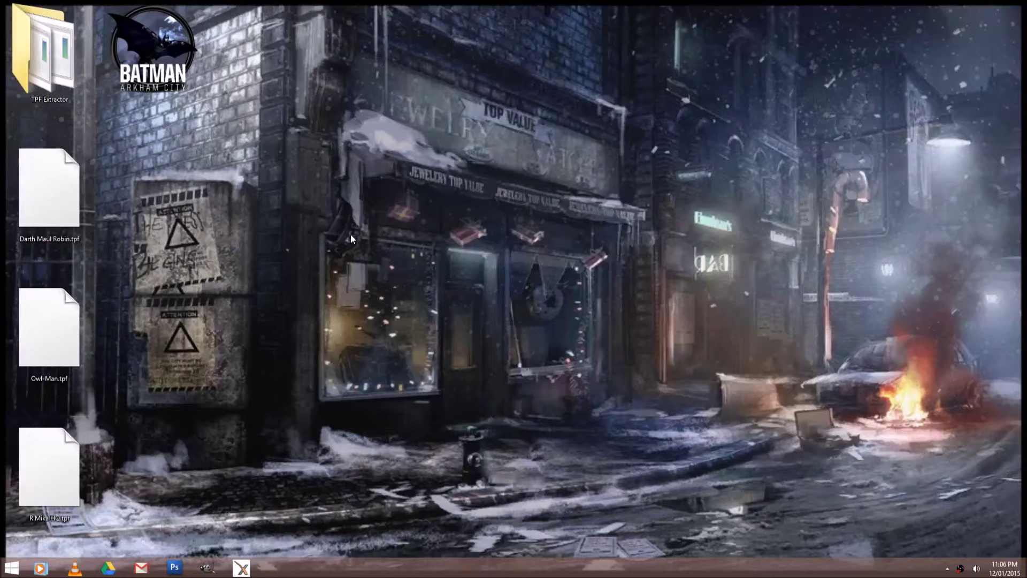
drag(303, 198, 345, 375)
click(175, 77)
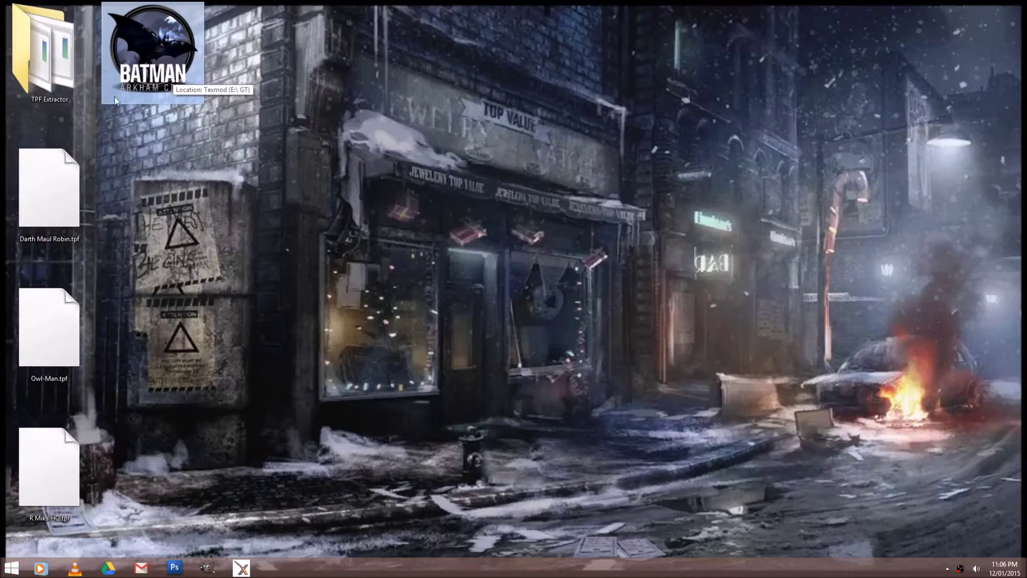
Look over the mod subfolders inside the desktop's TPF Extractor folder, then close the folder.
double_click(83, 87)
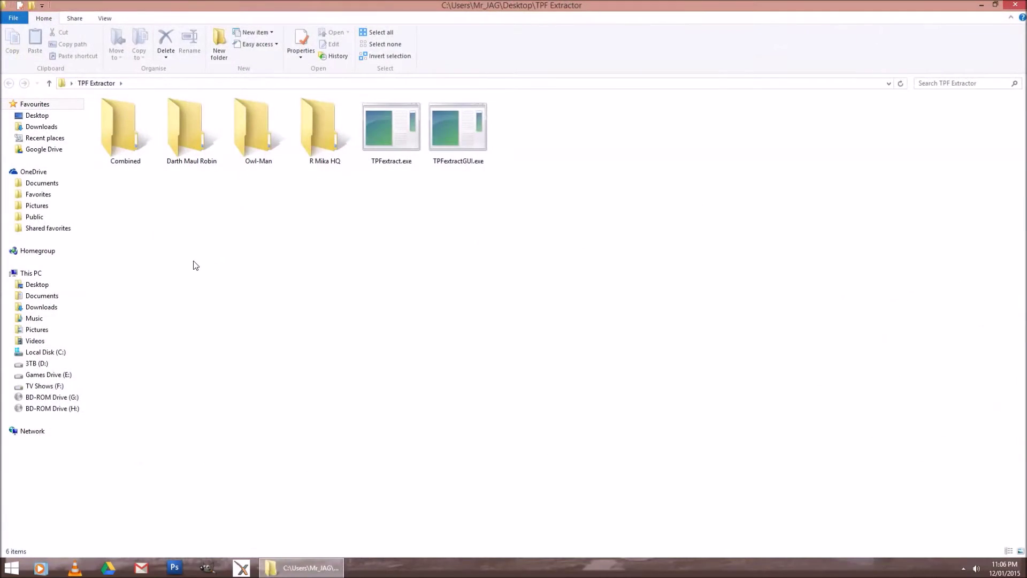
click(321, 163)
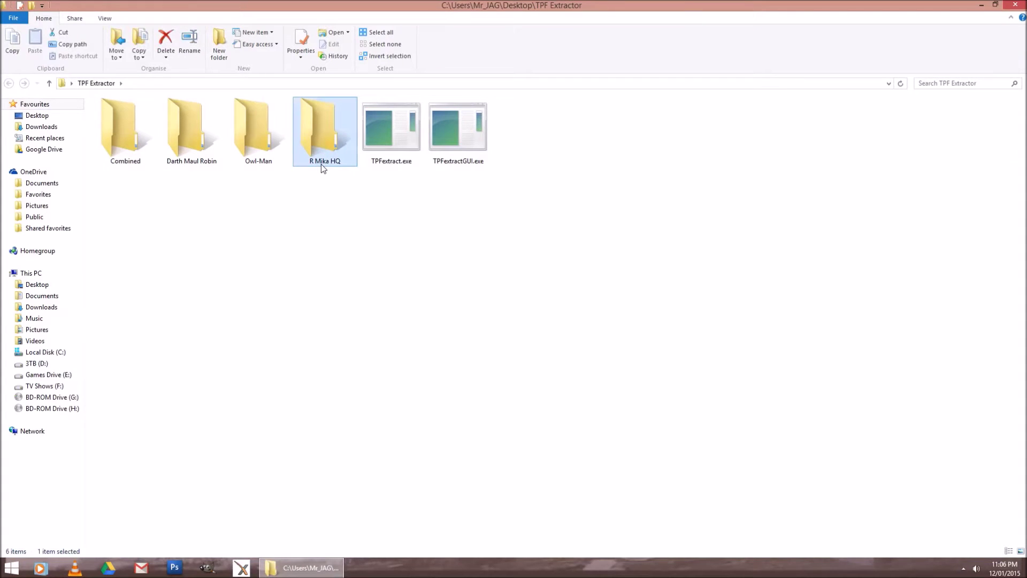
click(258, 160)
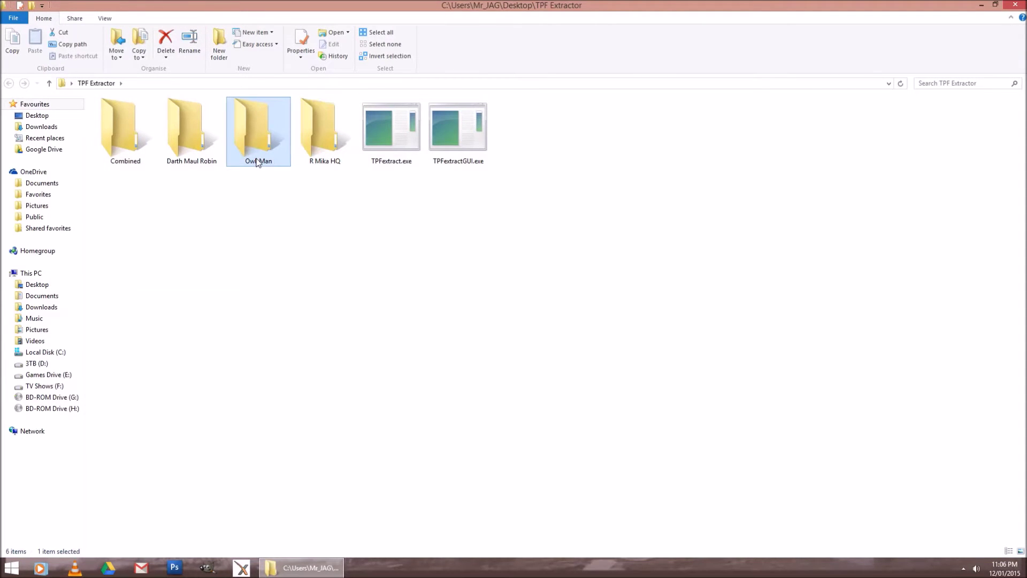
click(190, 161)
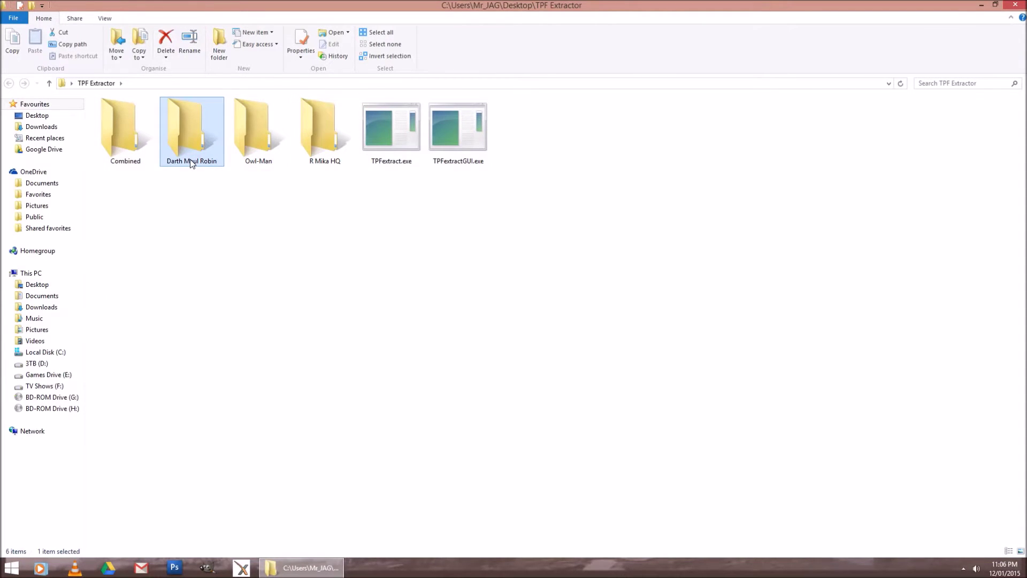
click(235, 223)
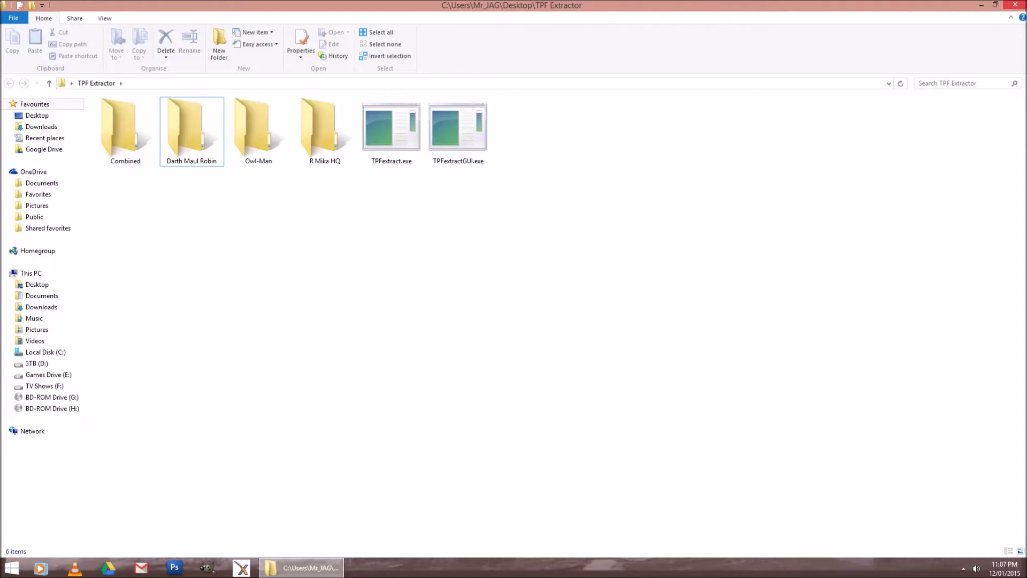
click(1015, 4)
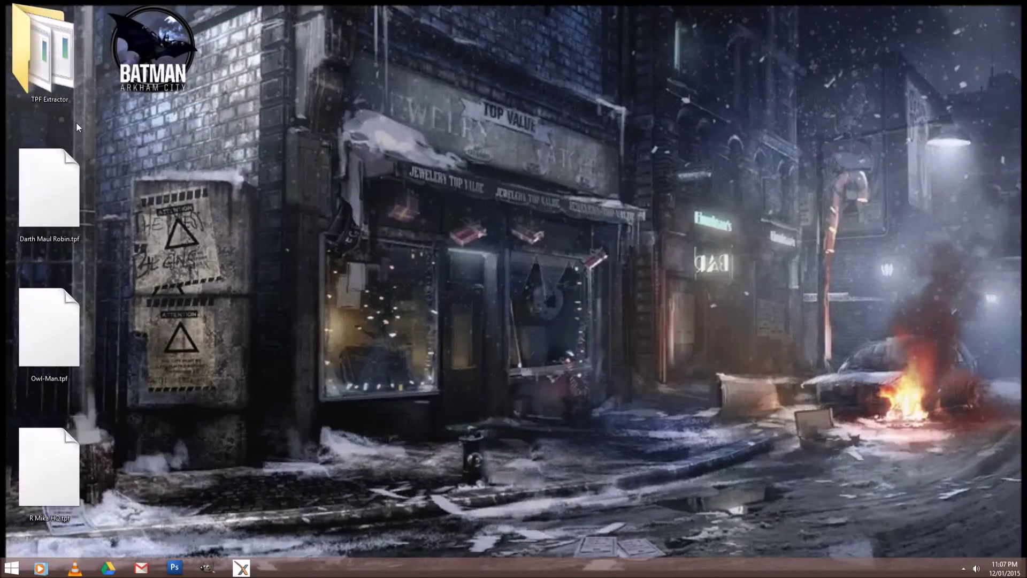
Launch TPFextractGUI.exe from the TPF Extractor folder and load Darth Maul Robin.tpf from the desktop.
double_click(32, 79)
click(482, 142)
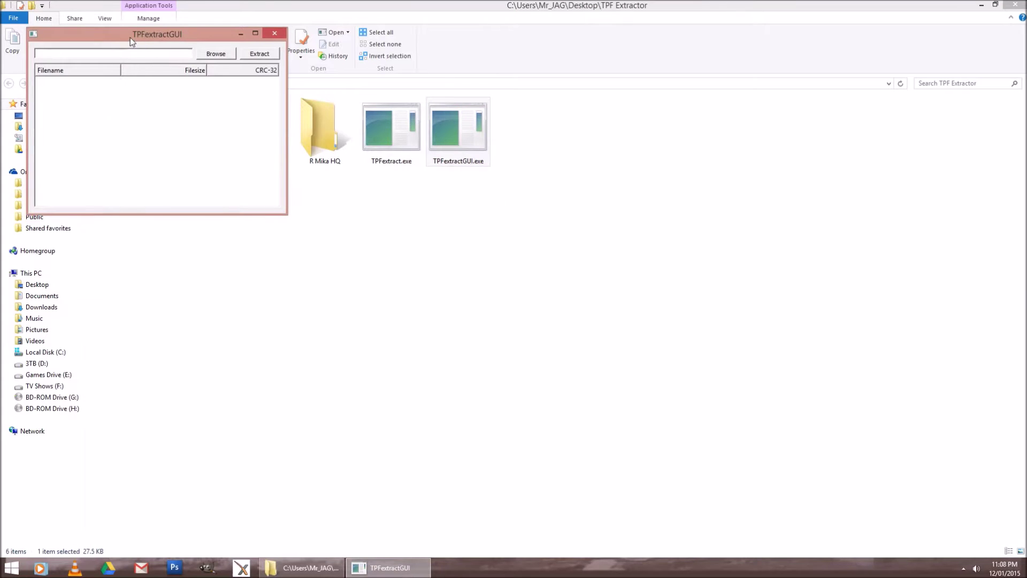
drag(130, 37, 244, 129)
click(330, 144)
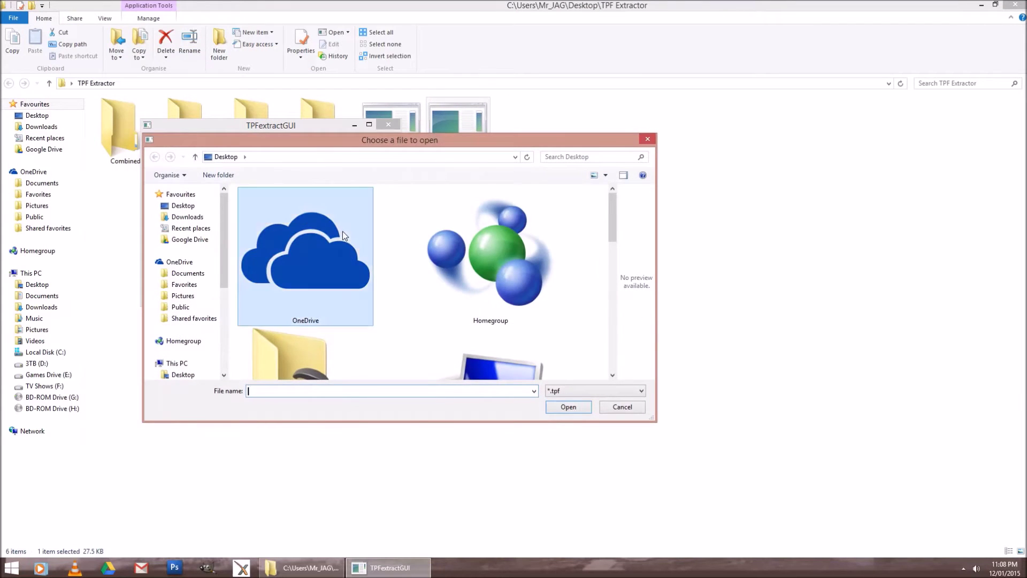
scroll(342, 231, down, 3)
click(489, 213)
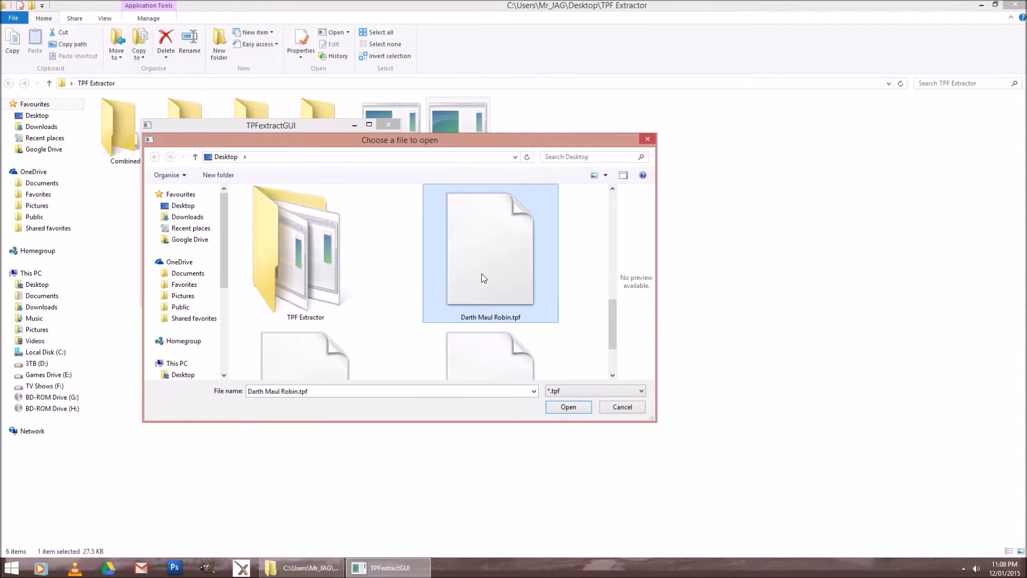
double_click(482, 274)
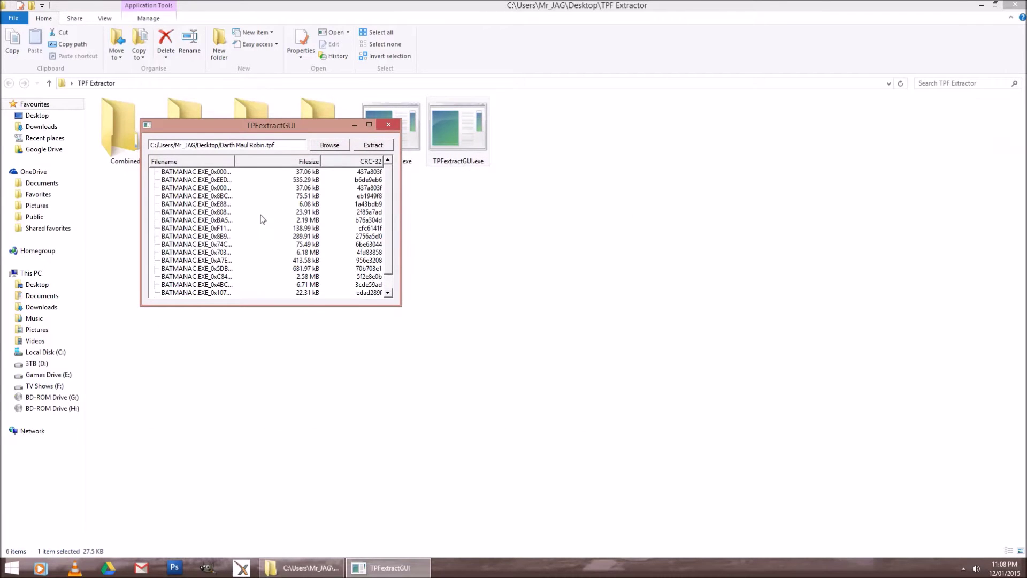
Widen the filename column and extract the loaded package into the Darth Maul Robin folder inside TPF Extractor.
drag(235, 161, 258, 162)
click(372, 149)
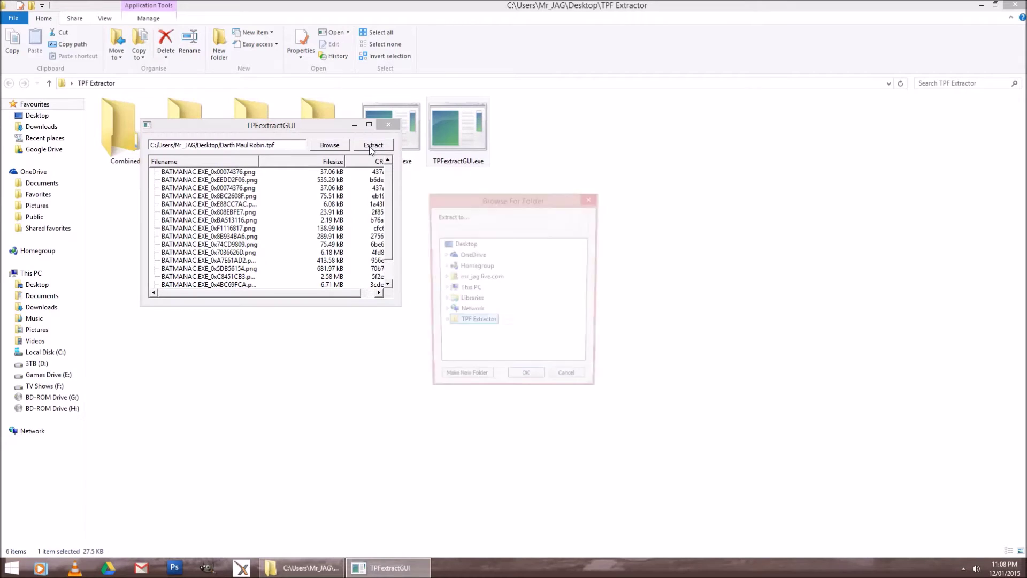
double_click(473, 323)
click(501, 338)
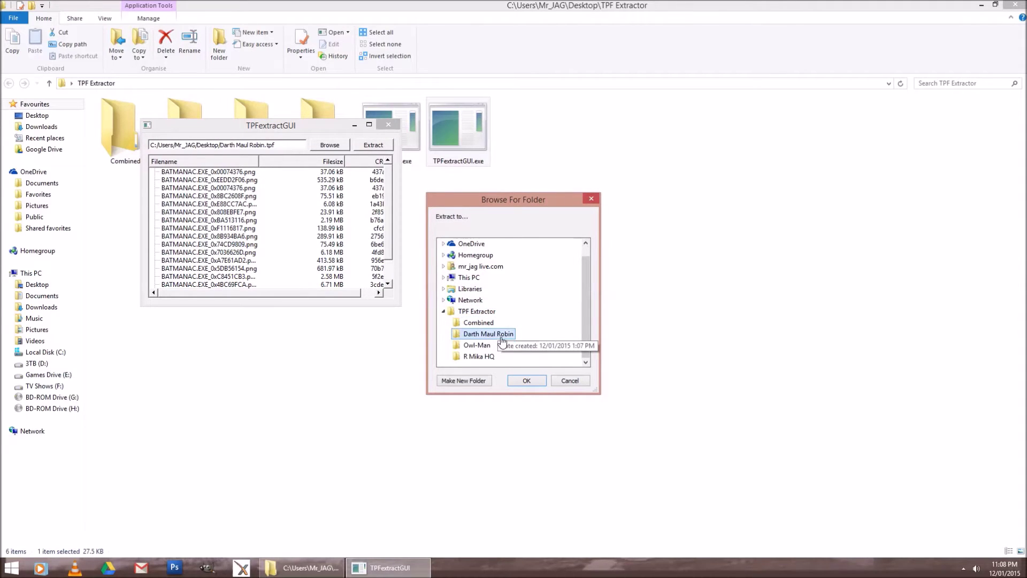
click(526, 382)
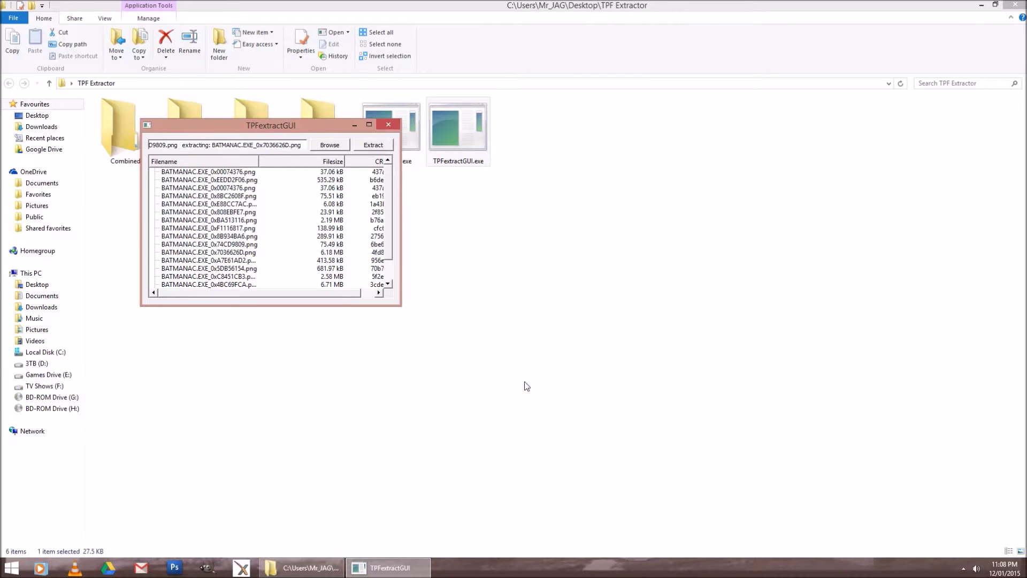
Examine the extracted Darth Maul Robin textures 0x8BC2608F, 0x8B934BA6 and 0x1BC32FD5, then return to the TPF Extractor folder.
drag(288, 131, 530, 180)
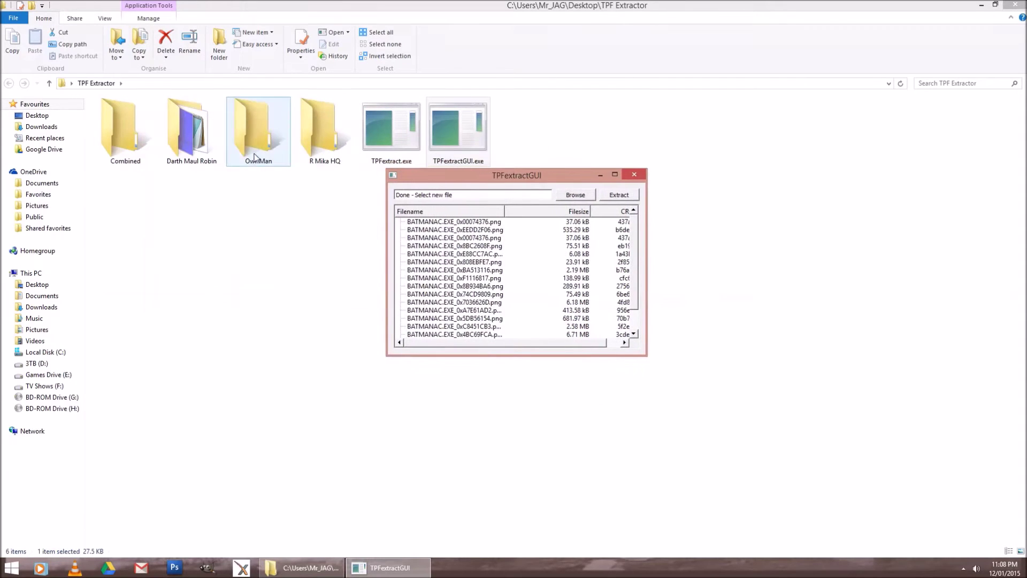
double_click(184, 131)
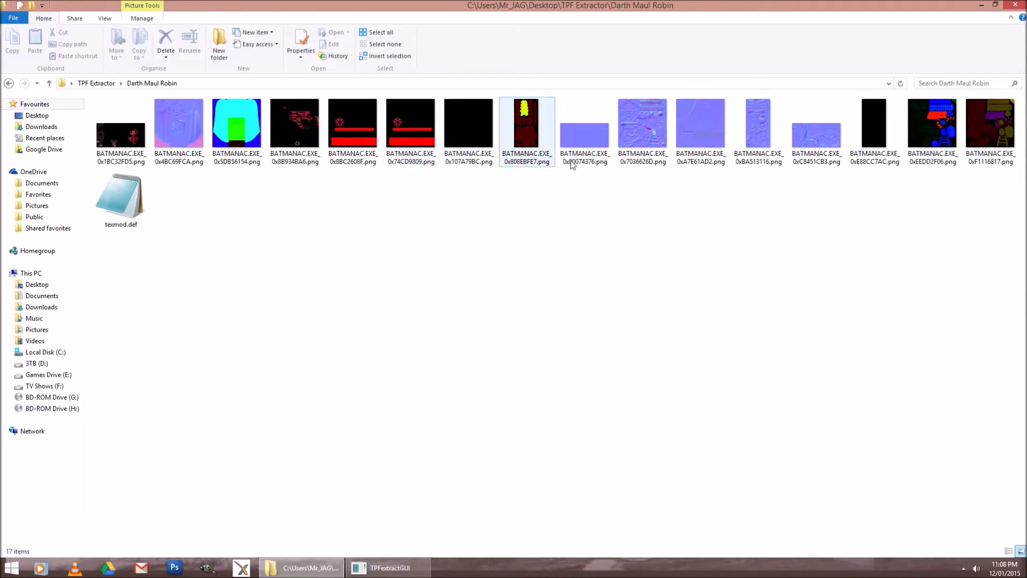
click(362, 160)
double_click(363, 159)
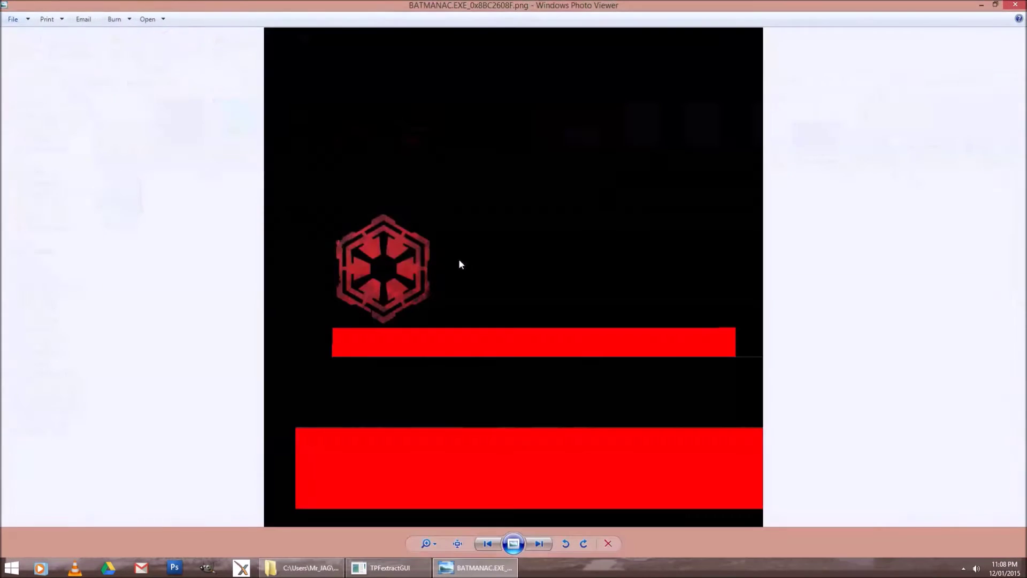
click(1015, 4)
double_click(297, 114)
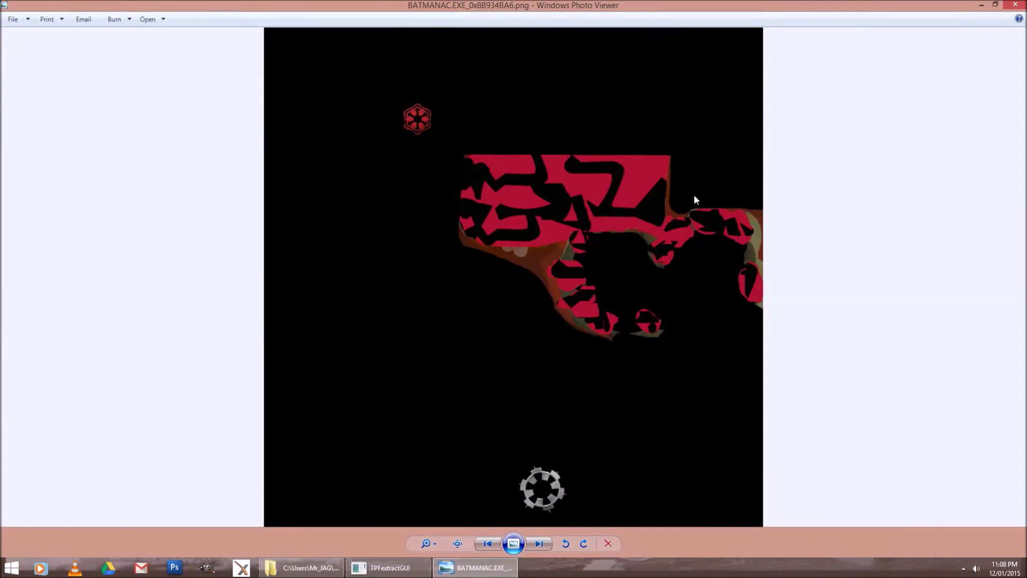
click(1015, 5)
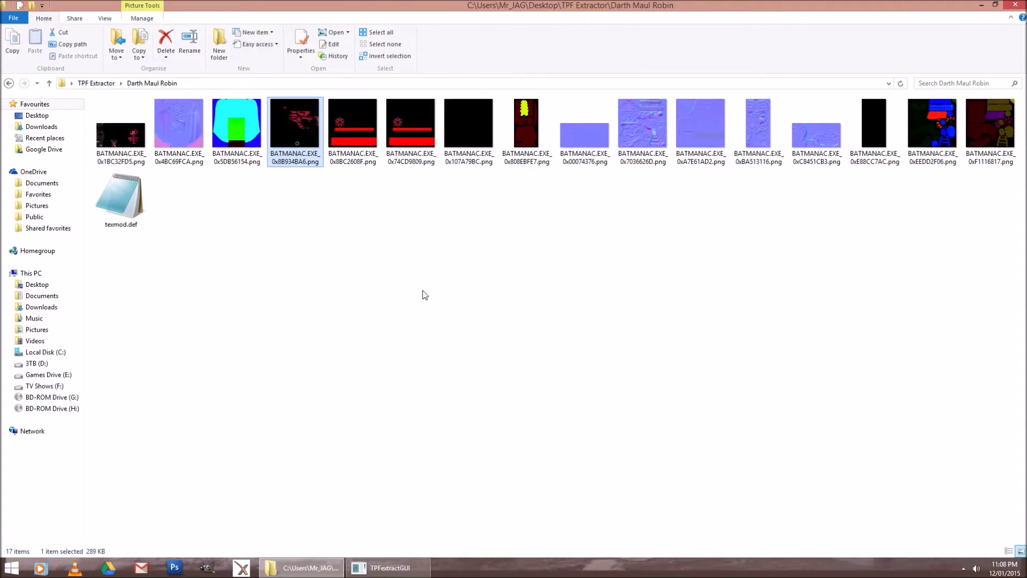
double_click(97, 131)
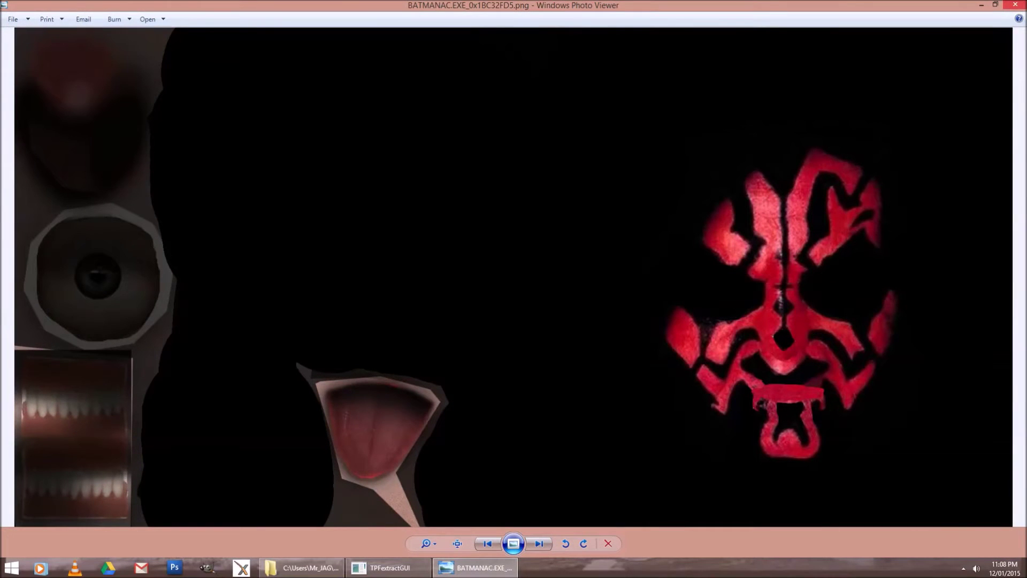
key(alt+F4)
key(BackSpace)
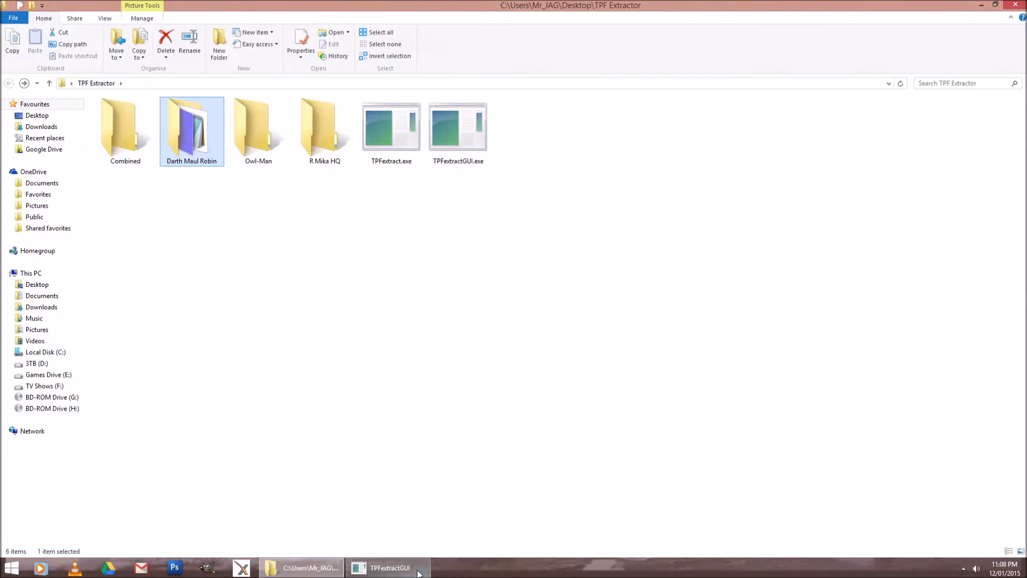
Switch to TPFextractGUI and load Owl-Man.tpf from the desktop.
click(390, 567)
click(575, 195)
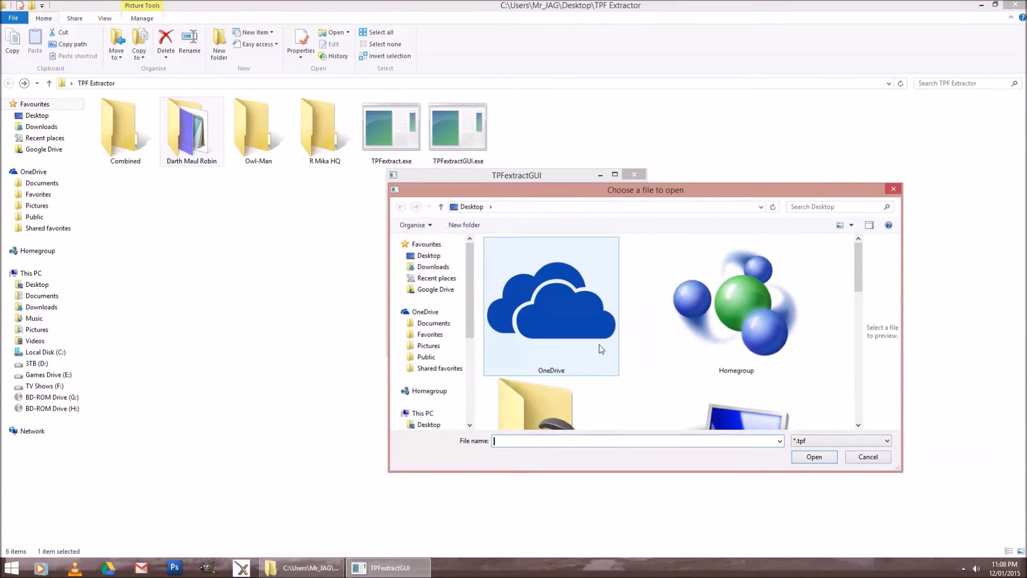
scroll(592, 358, down, 5)
double_click(533, 355)
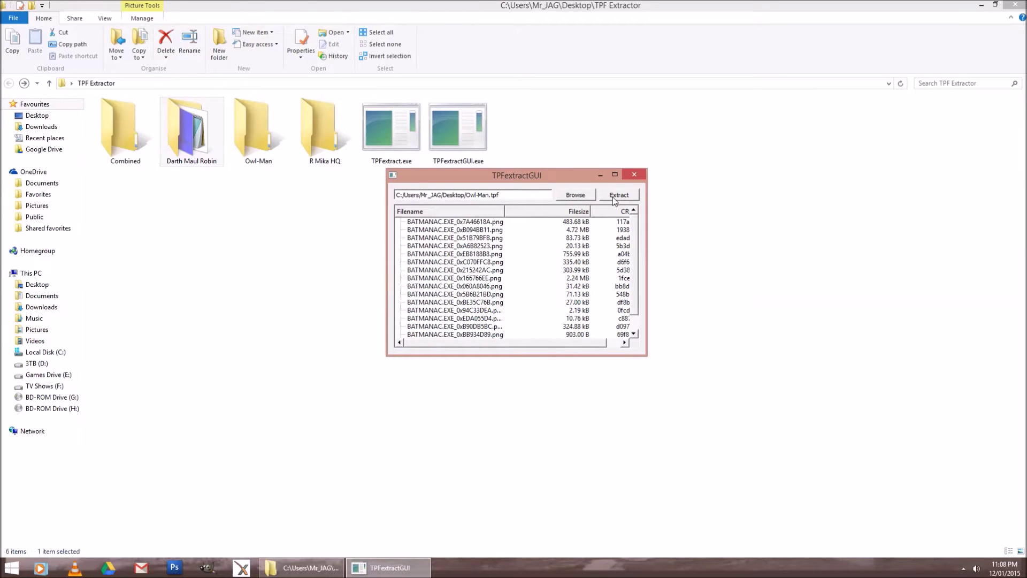
Extract the loaded package into the Owl-Man folder and check the folder's contents.
click(615, 198)
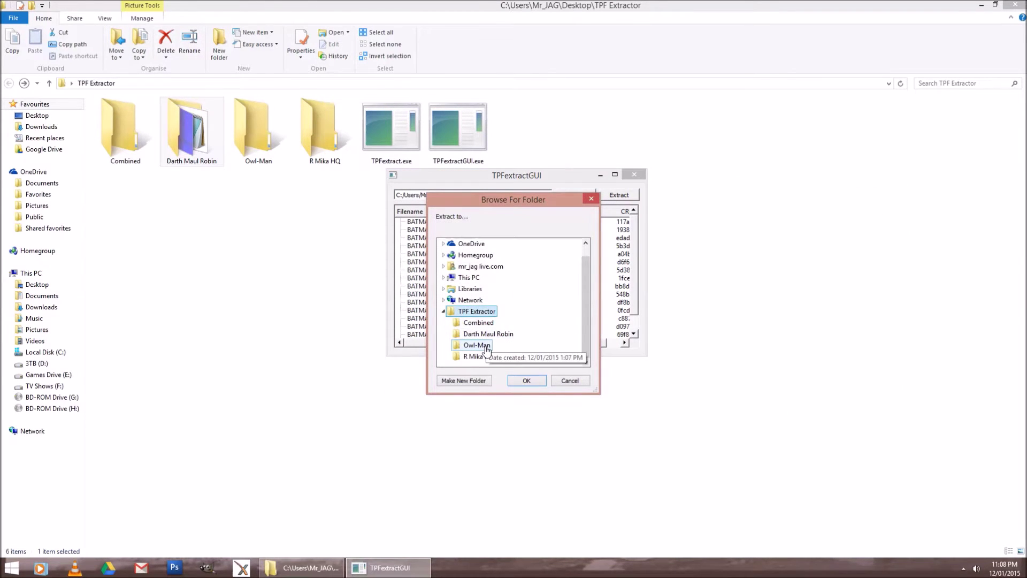
click(484, 345)
click(525, 381)
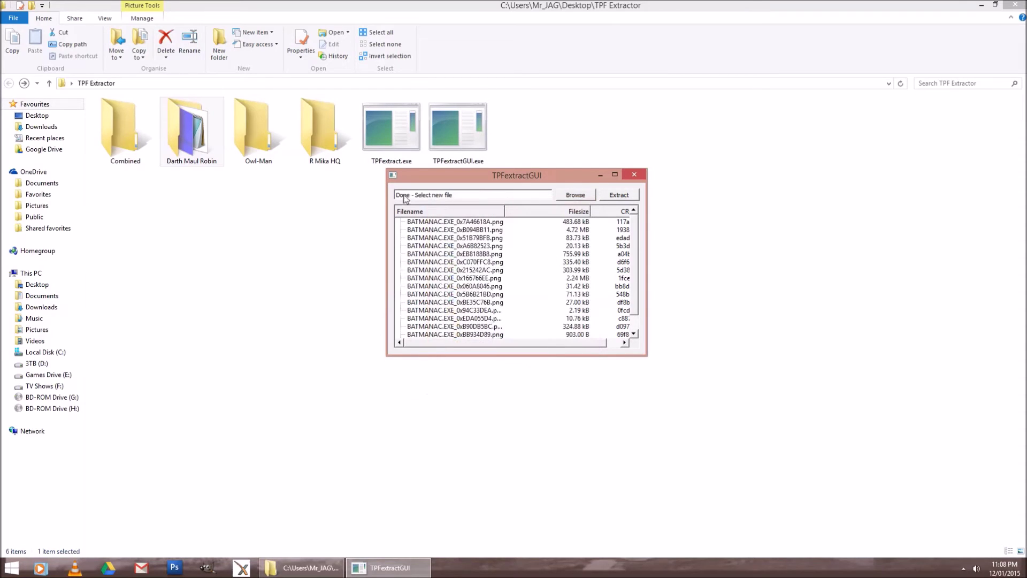
double_click(258, 134)
key(BackSpace)
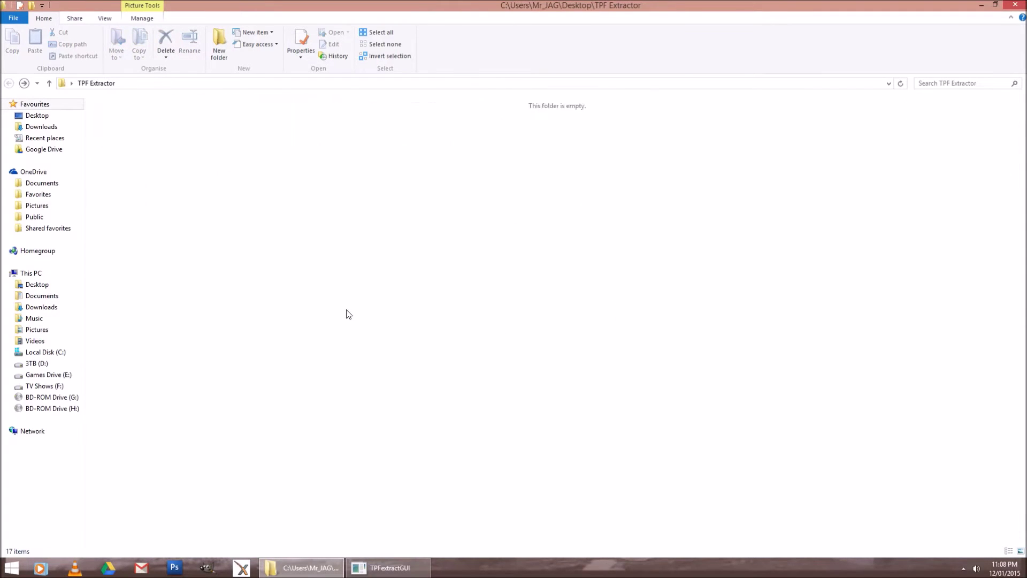
Switch to TPFextractGUI and load R Mika HQ.tpf from the desktop.
click(390, 567)
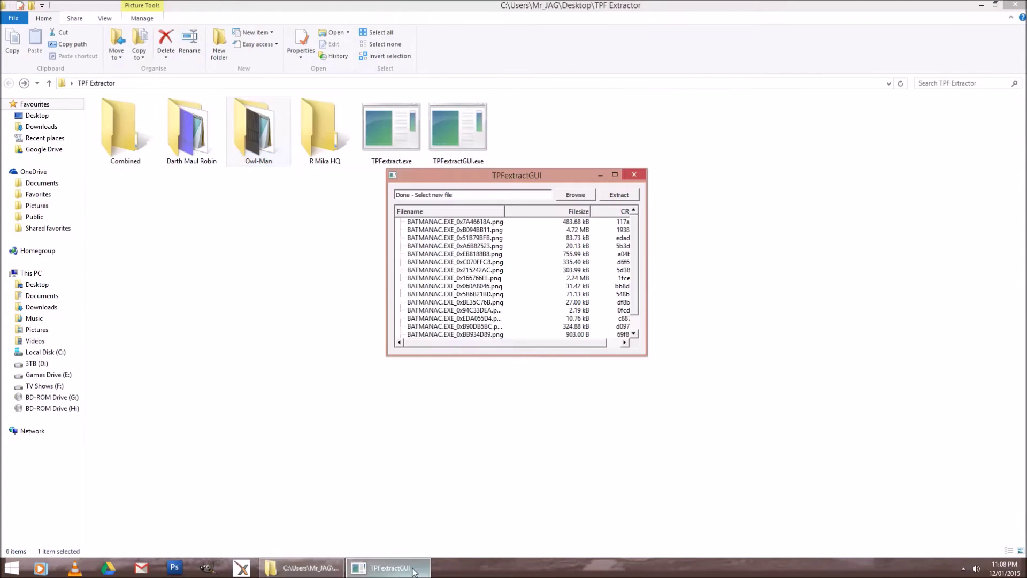
click(576, 195)
scroll(563, 344, down, 5)
click(747, 377)
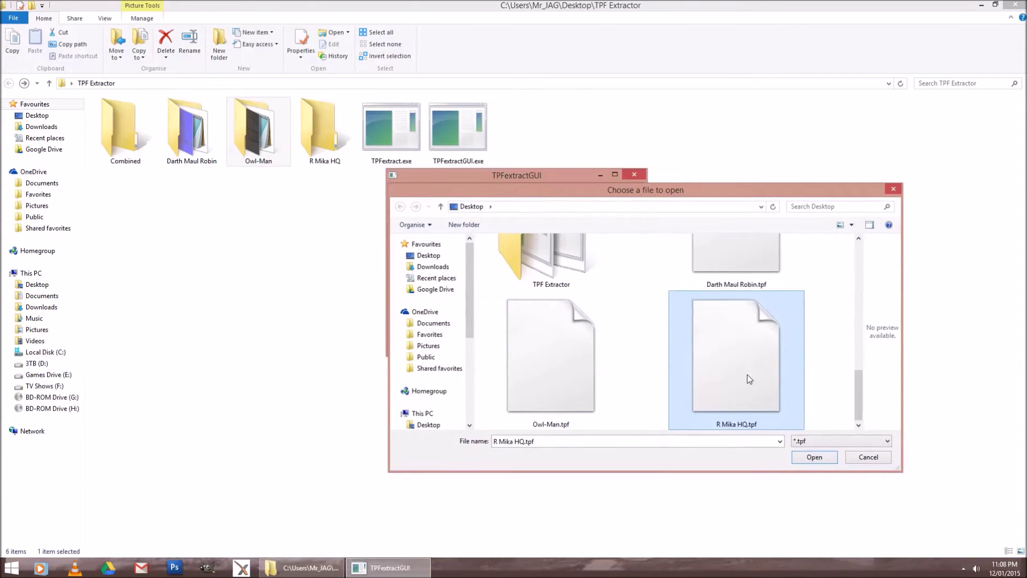
double_click(748, 377)
Extract the loaded package into the R Mika HQ folder and close the extractor.
click(620, 195)
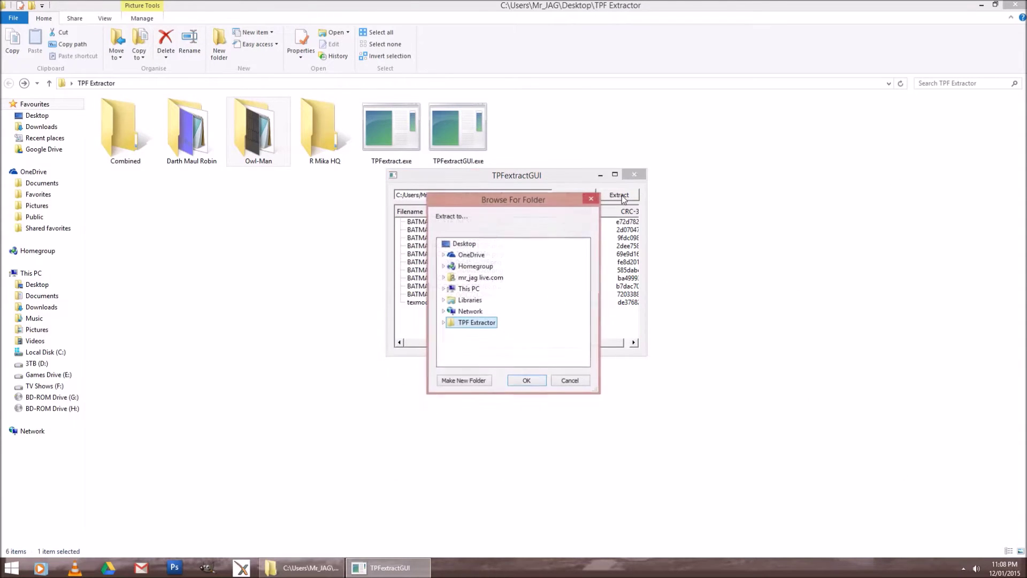
double_click(472, 322)
click(476, 345)
click(478, 356)
click(526, 380)
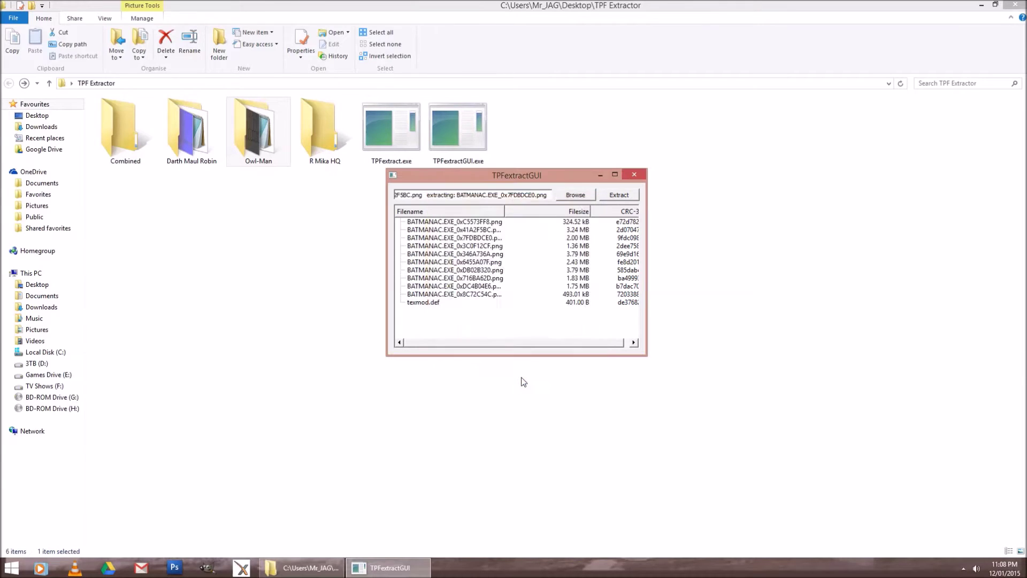
click(634, 175)
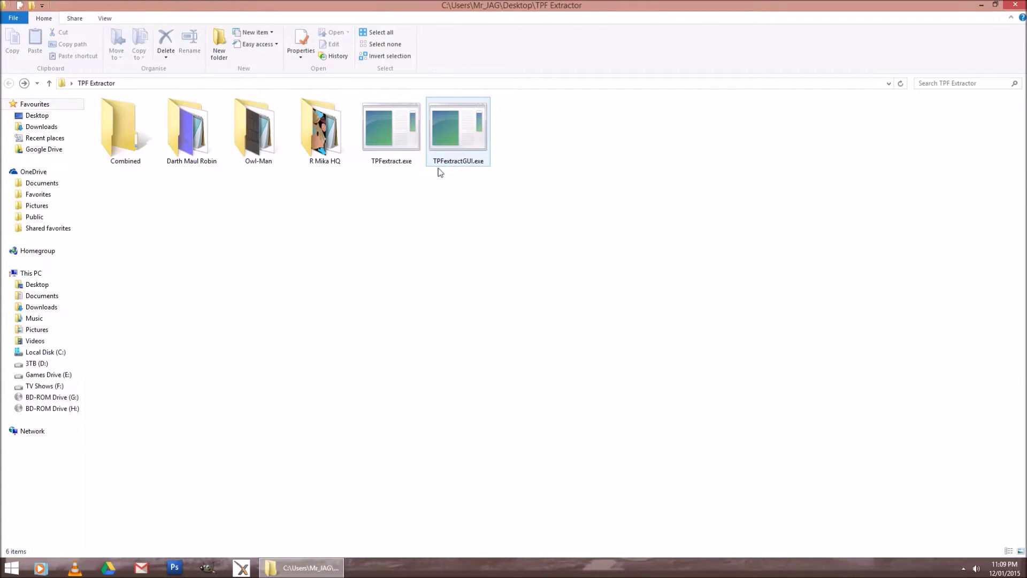
Check the contents of the R Mika HQ folder and the Combined folder.
double_click(326, 123)
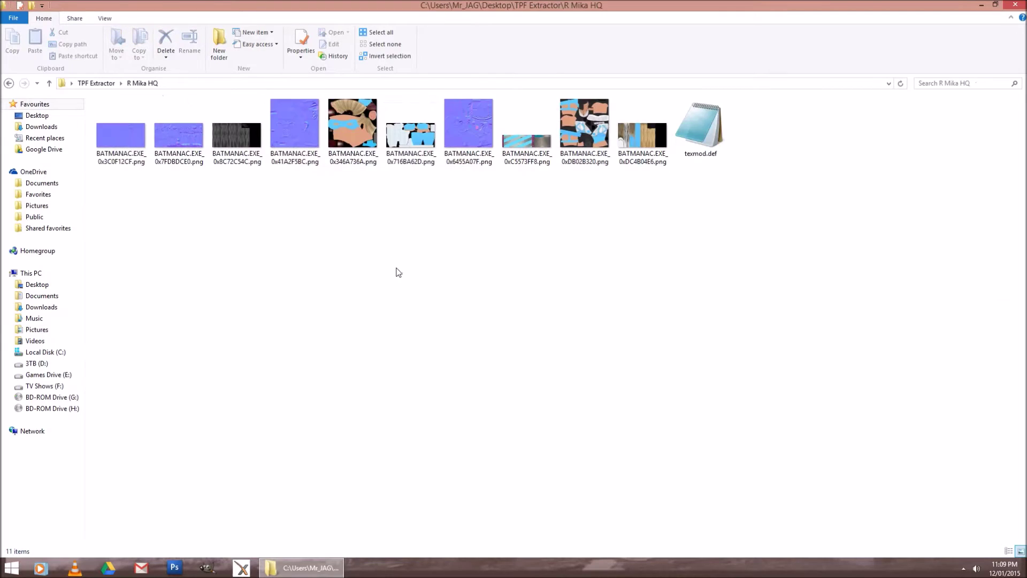
key(BackSpace)
click(134, 158)
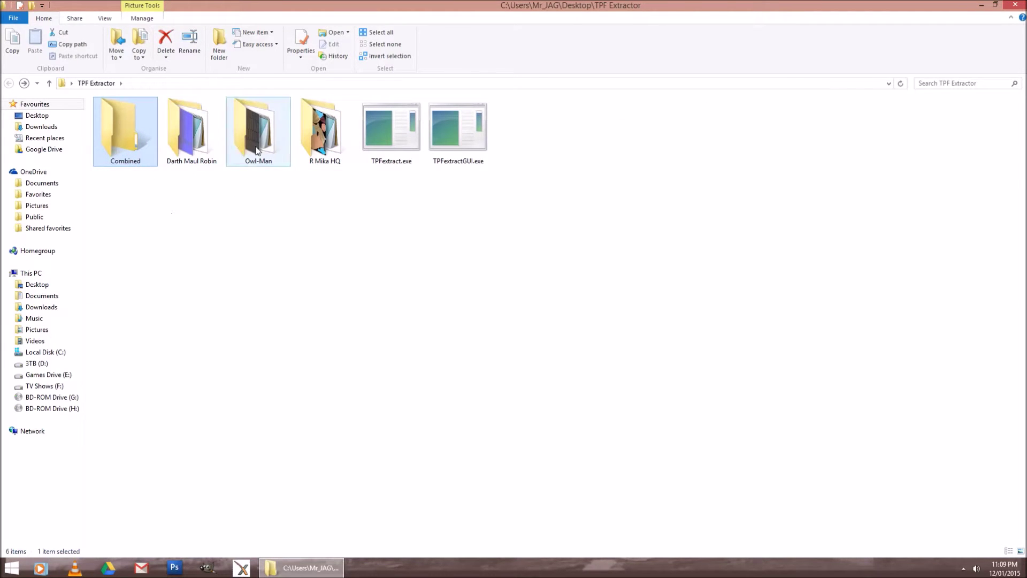
double_click(119, 134)
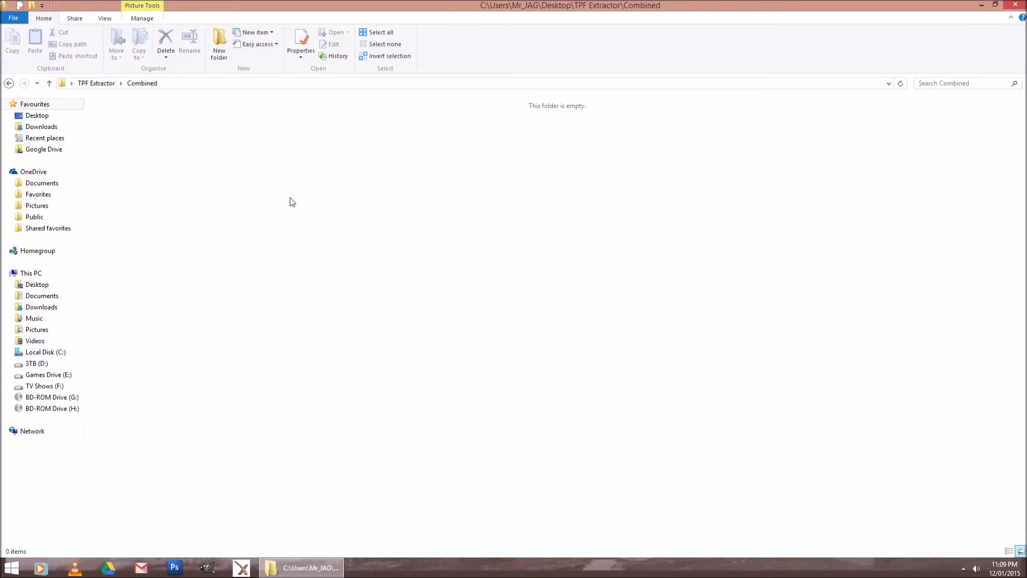
Copy all files in the Darth Maul Robin folder, including texmod.def.
key(BackSpace)
key(Right)
key(Return)
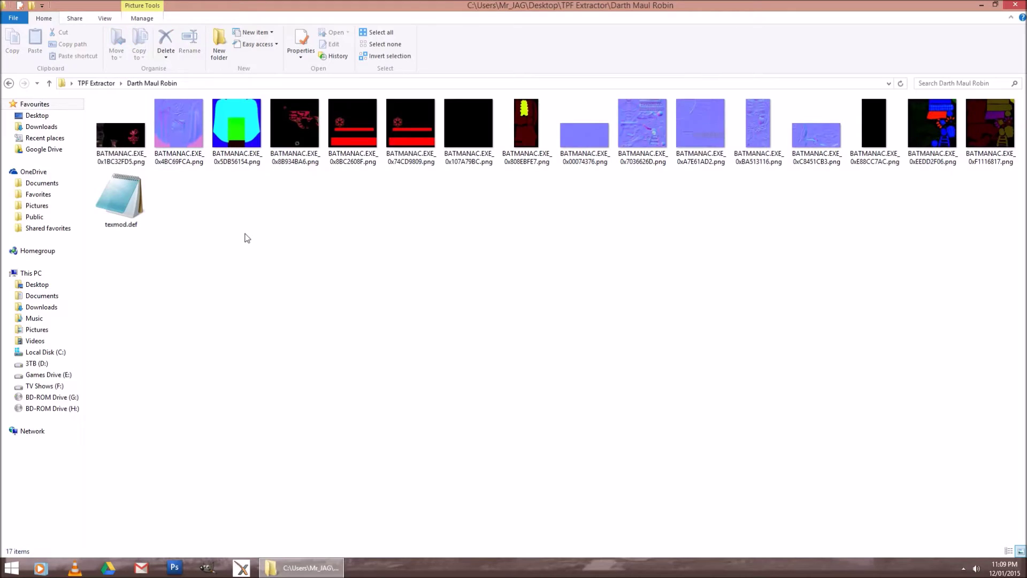
key(ctrl+a)
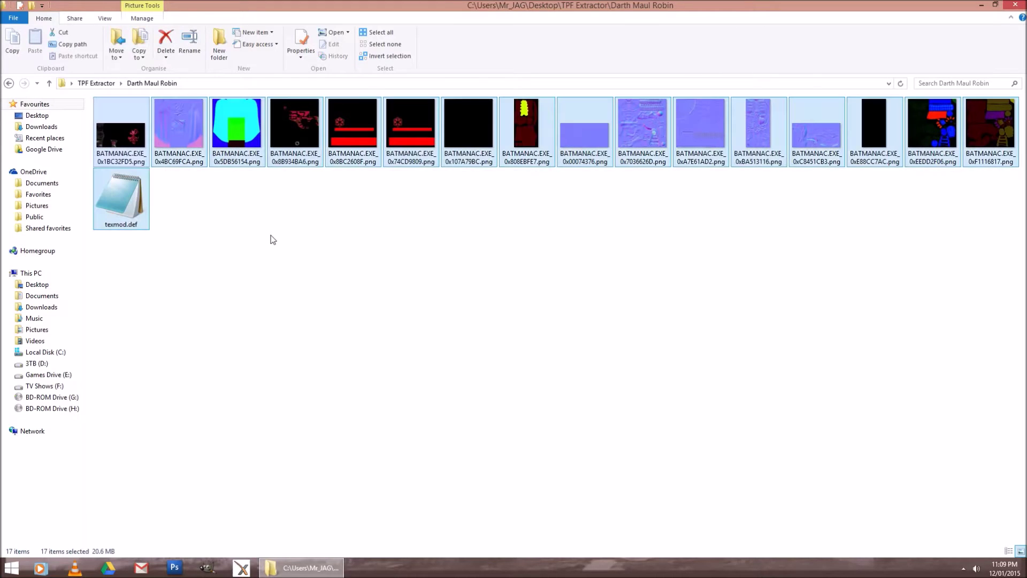
key(ctrl+c)
Paste the copied Darth Maul Robin files into the Combined folder and check the folder's contents.
key(BackSpace)
key(Left)
key(Return)
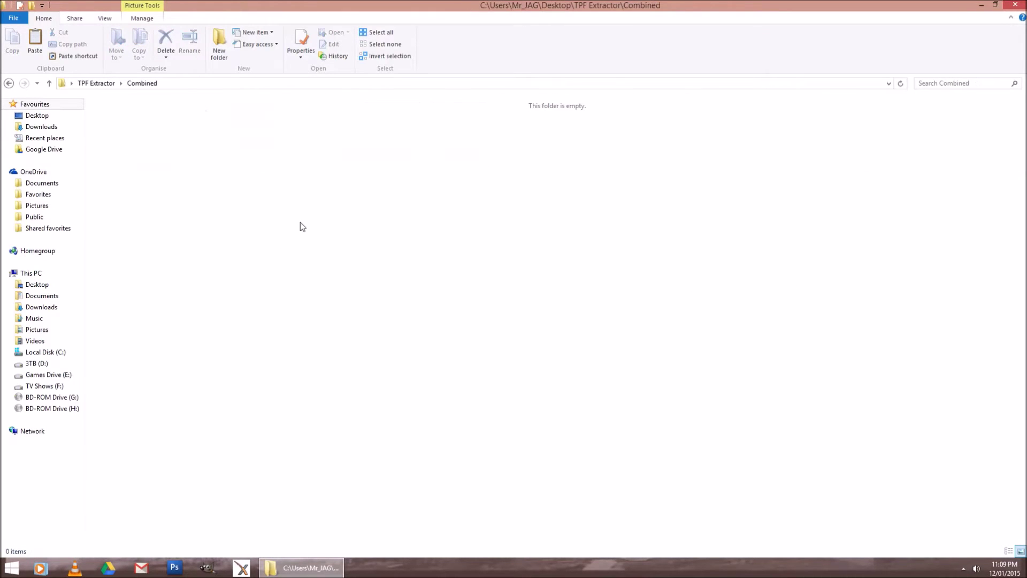
key(ctrl+v)
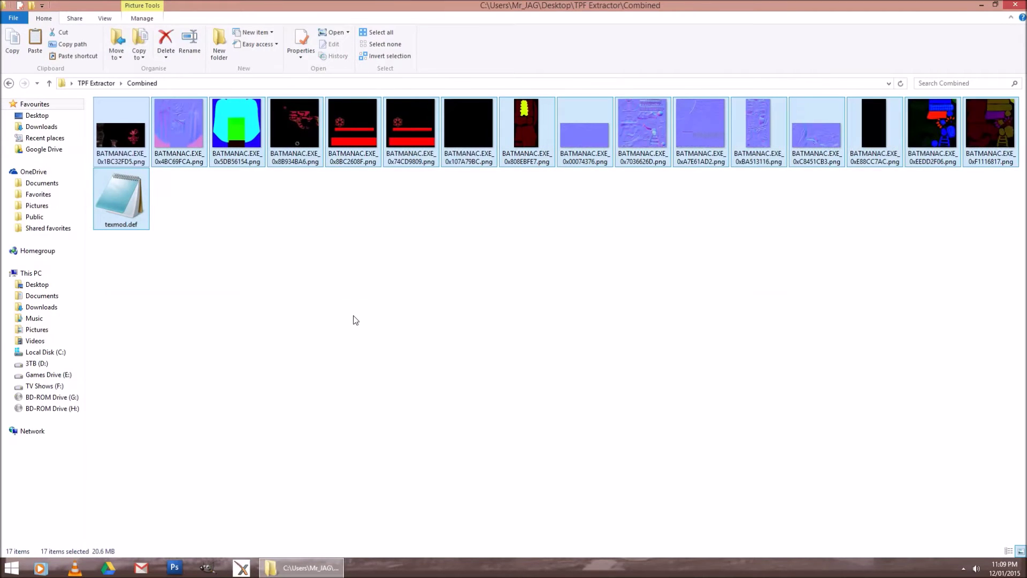
click(353, 320)
key(BackSpace)
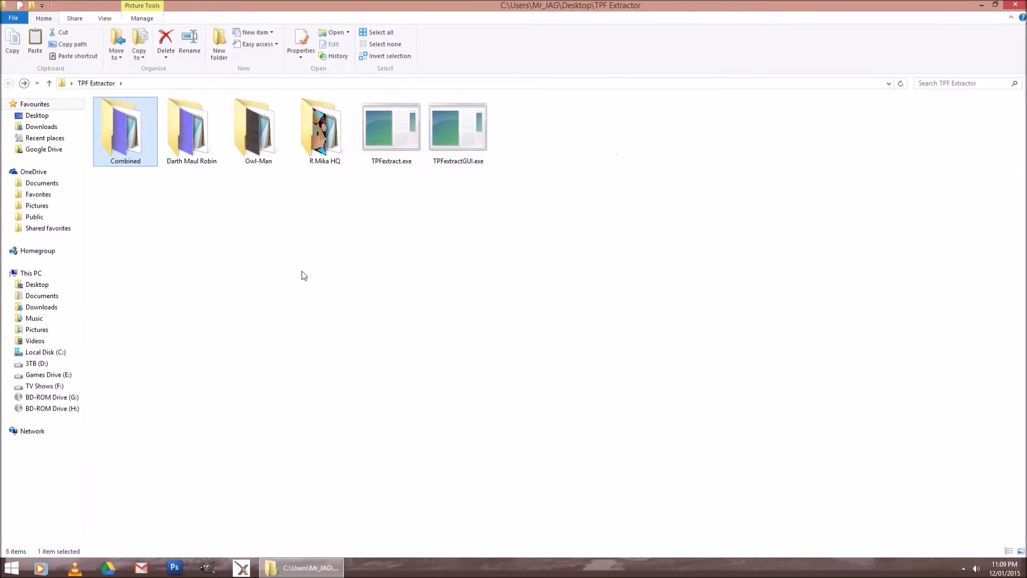
click(188, 163)
click(148, 154)
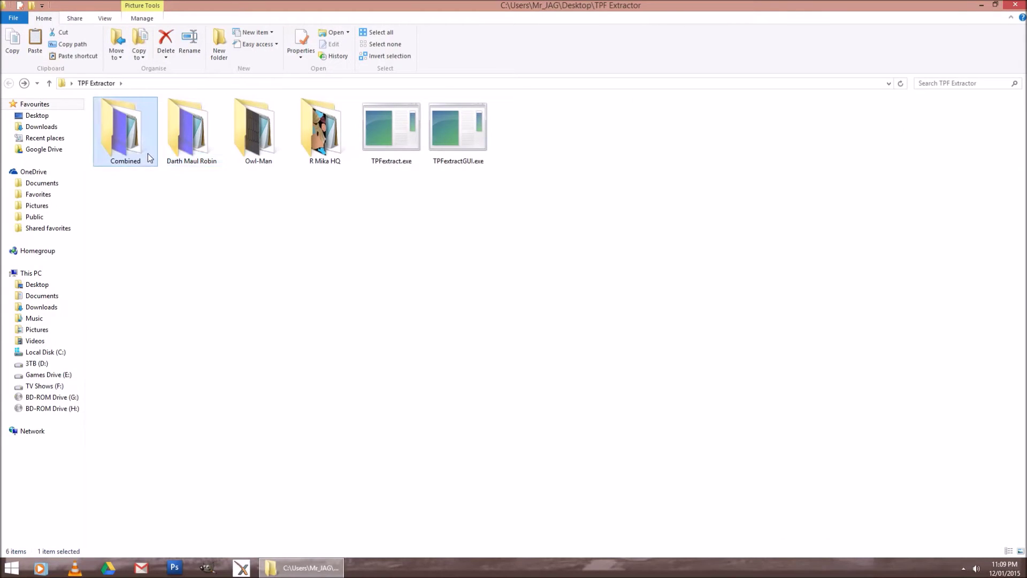
double_click(150, 157)
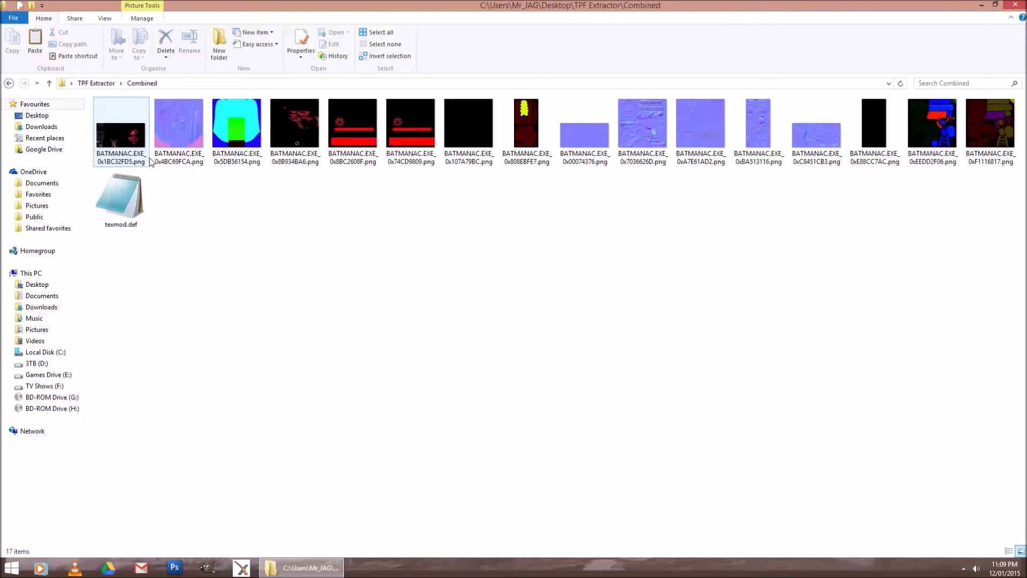
key(BackSpace)
Copy the Owl-Man folder's PNG textures, without texmod.def, into the Combined folder.
click(258, 152)
double_click(258, 153)
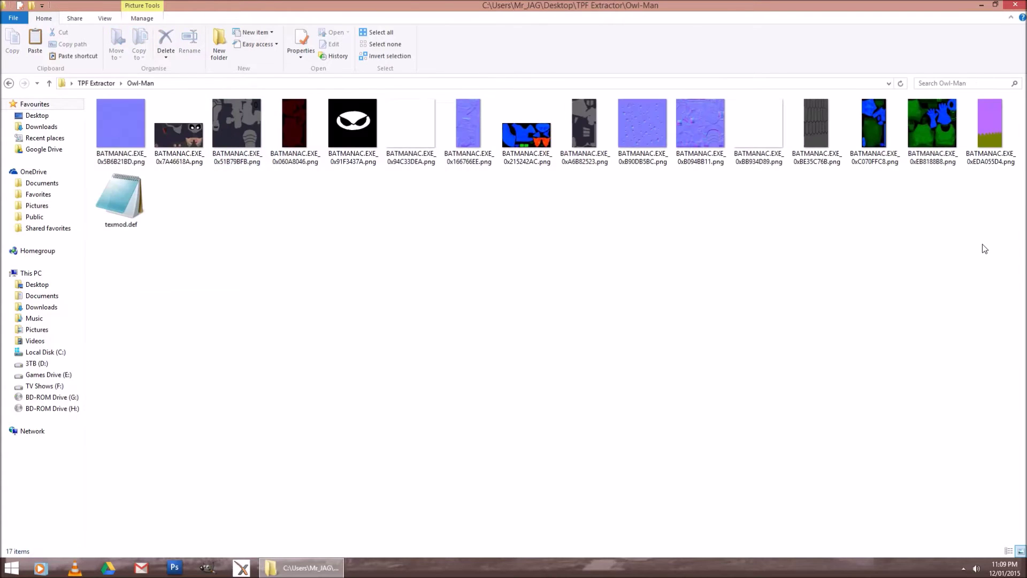
click(139, 215)
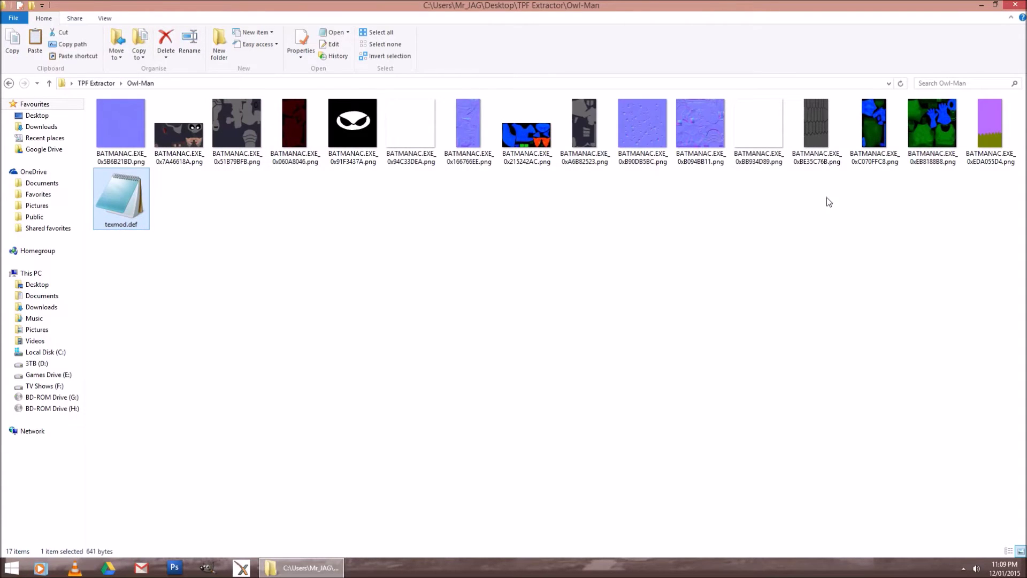
click(749, 211)
key(ctrl+a)
ctrl+click(139, 179)
key(BackSpace)
key(Home)
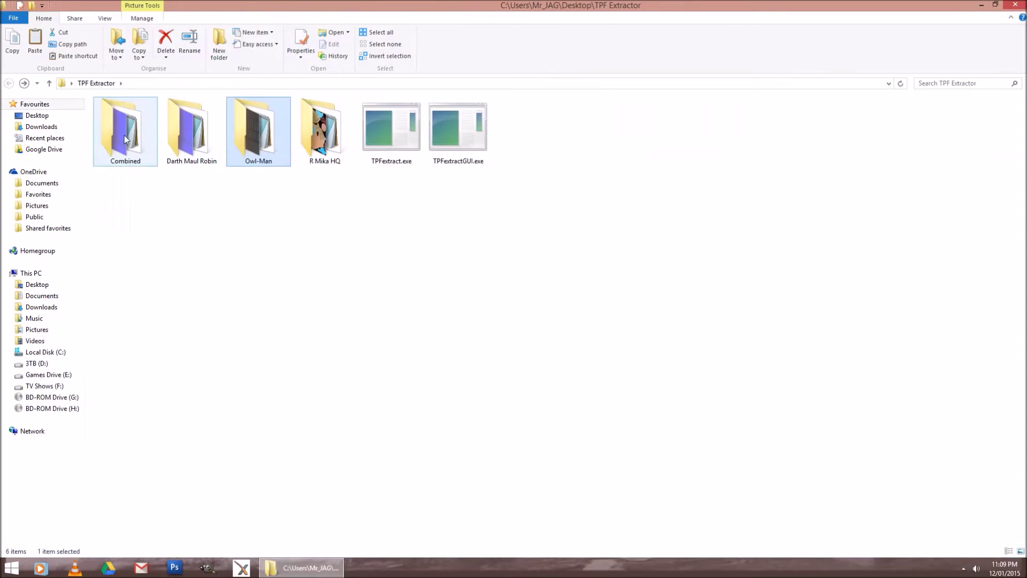
key(Return)
key(ctrl+v)
key(BackSpace)
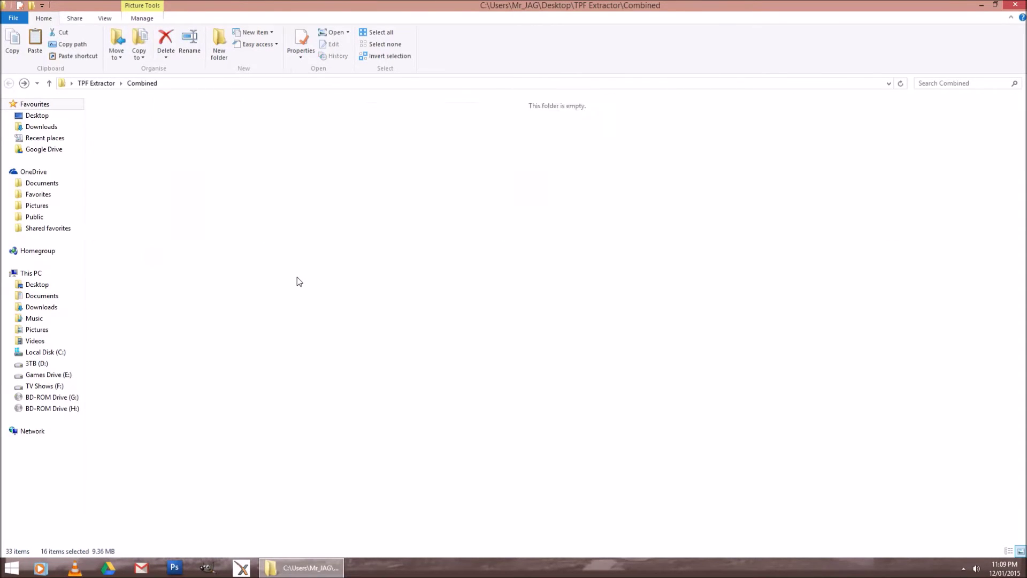
Copy the R Mika HQ folder's PNG textures, without texmod.def, into the Combined folder.
double_click(317, 163)
key(ctrl+a)
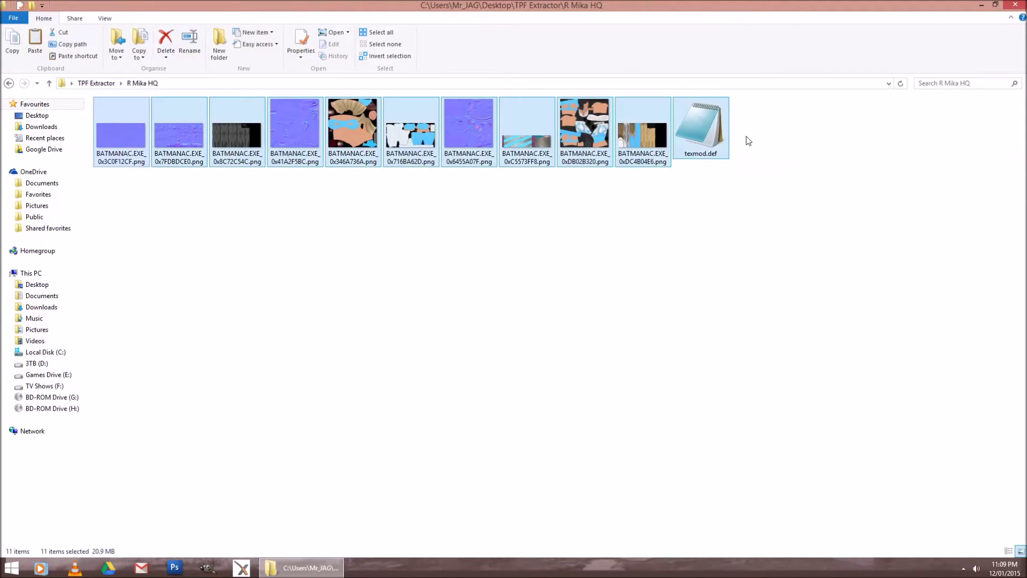
ctrl+click(723, 134)
key(ctrl+c)
key(BackSpace)
key(Home)
key(Return)
key(ctrl+v)
click(431, 390)
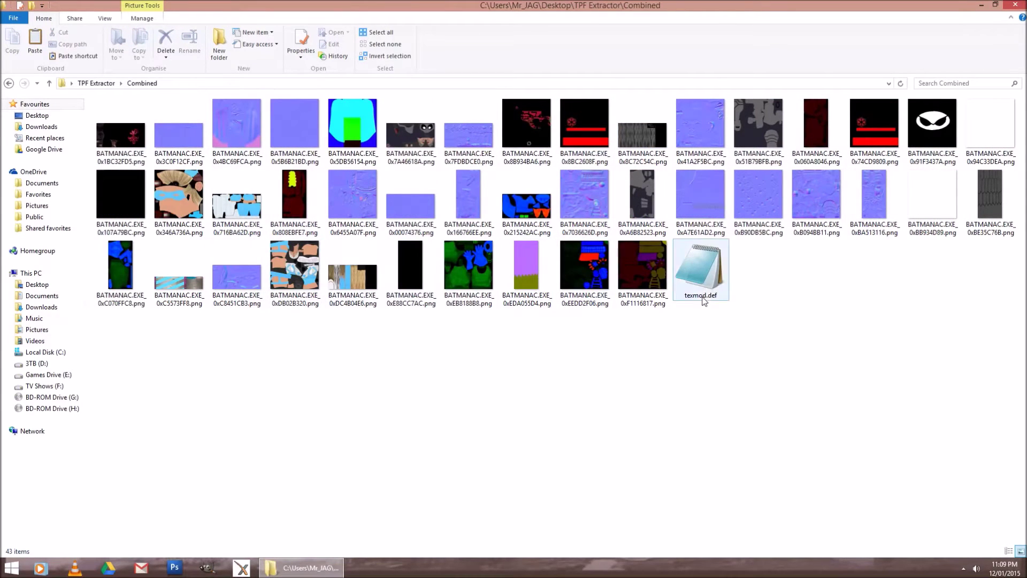
Copy all texture entries from the Owl-Man folder's texmod.def in Notepad and close the file.
key(BackSpace)
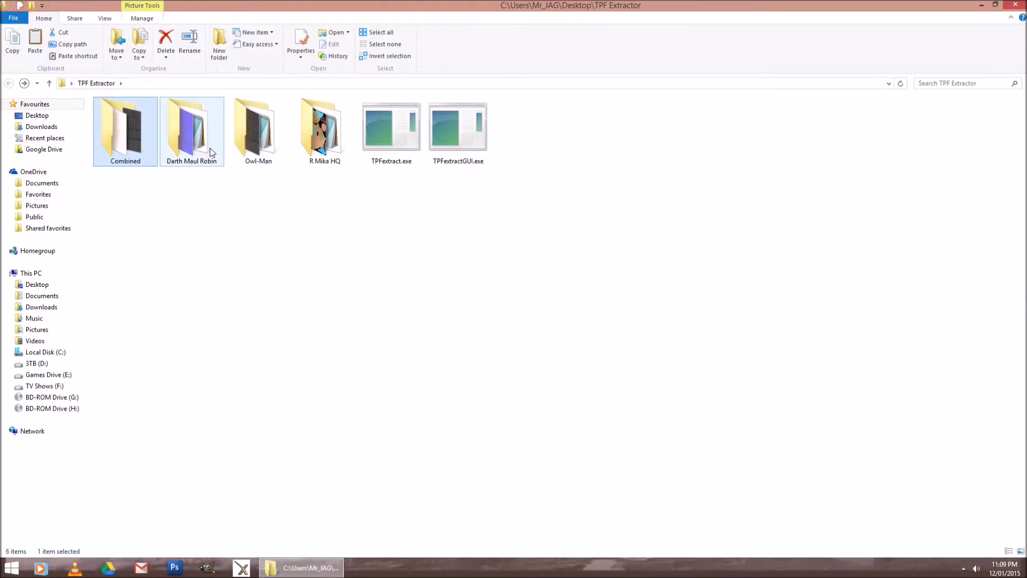
double_click(234, 148)
double_click(138, 203)
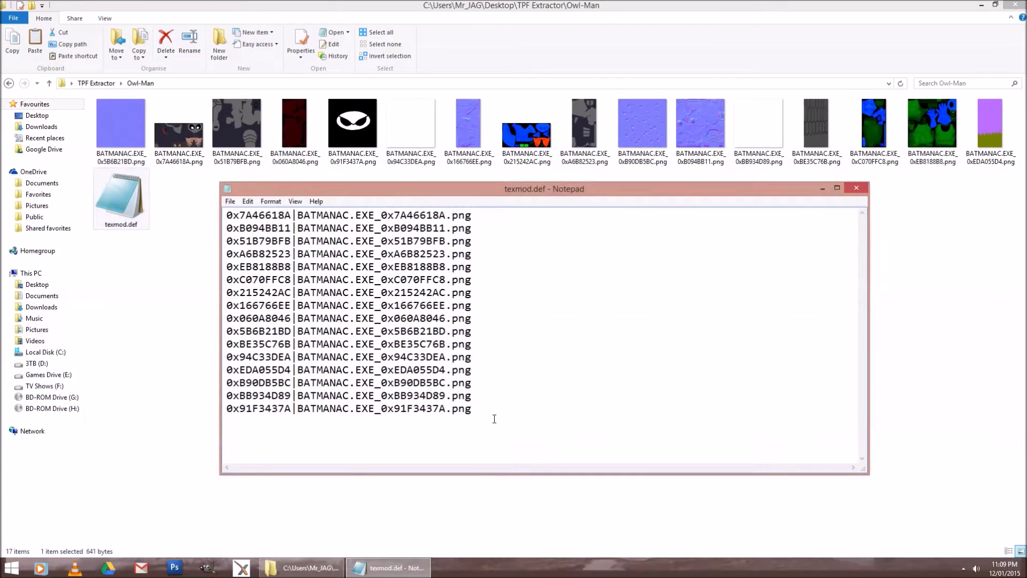
drag(493, 409, 118, 187)
key(ctrl+c)
click(856, 188)
Append the copied Owl-Man entries to the end of the Combined folder's texmod.def and add a new line after them.
key(BackSpace)
double_click(145, 140)
double_click(700, 267)
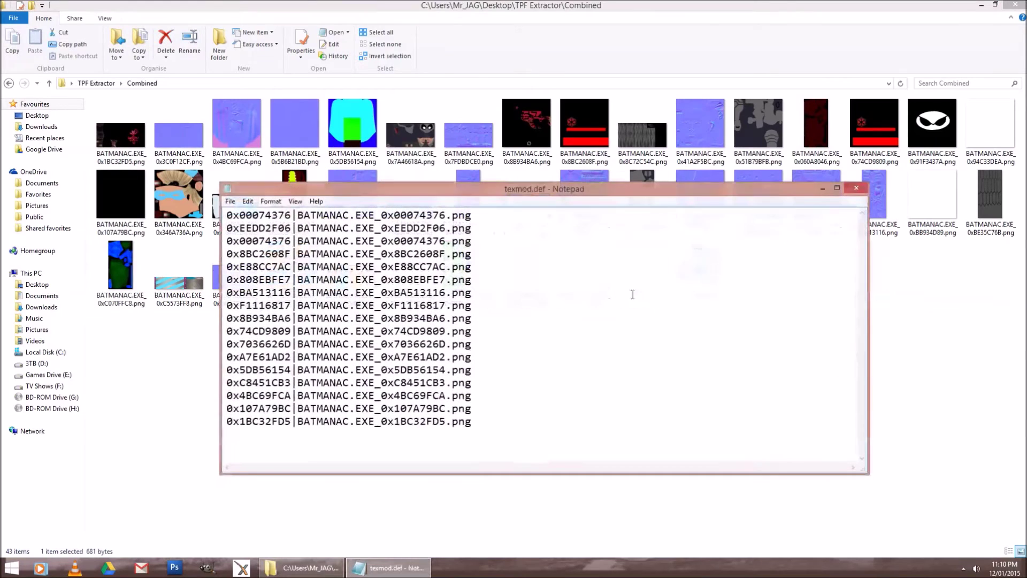
click(486, 419)
key(ctrl+v)
key(Return)
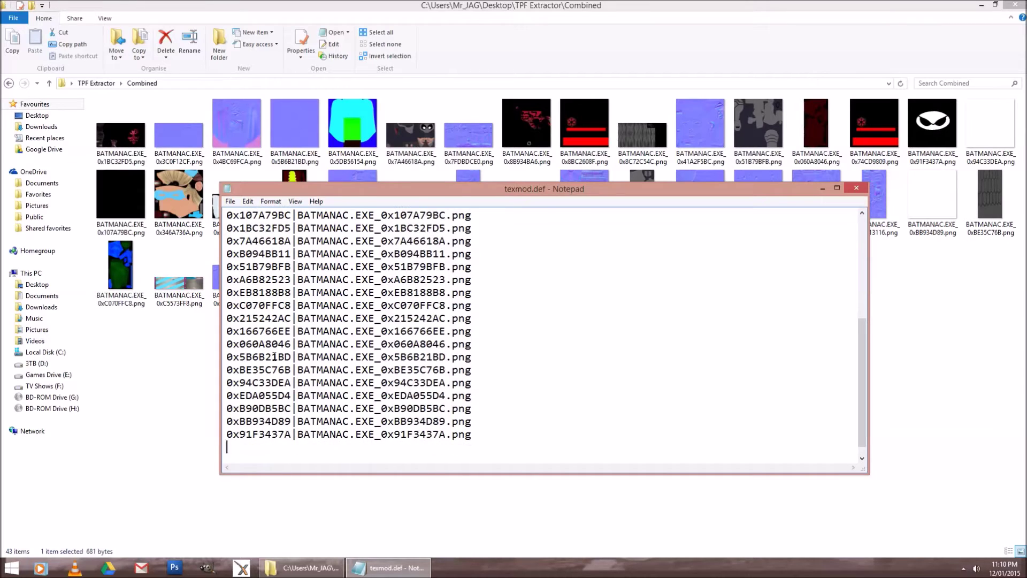
Copy all texture entries from the R Mika HQ folder's texmod.def and close that file.
click(171, 360)
key(BackSpace)
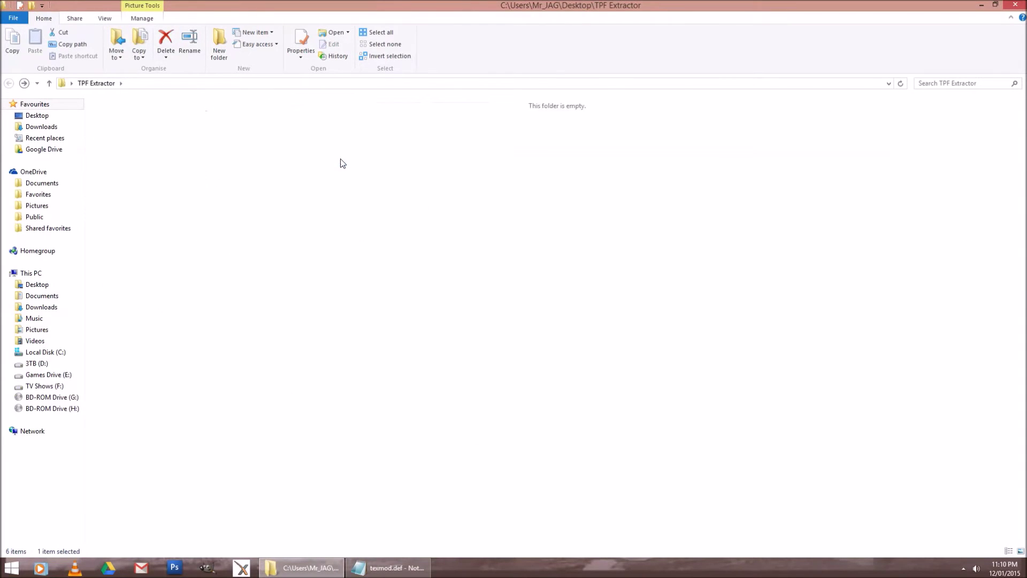
double_click(343, 163)
double_click(676, 144)
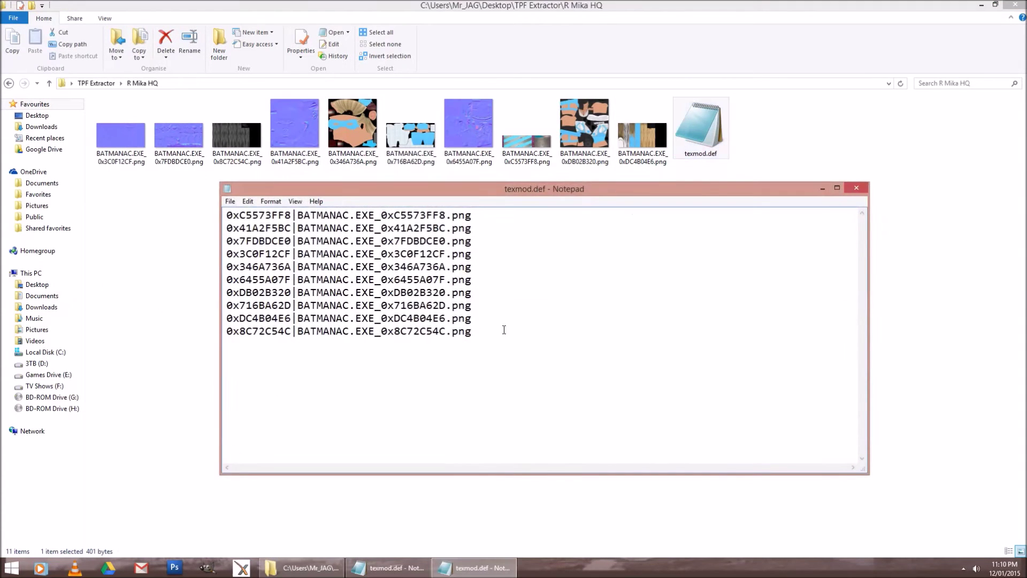
drag(504, 330, 222, 217)
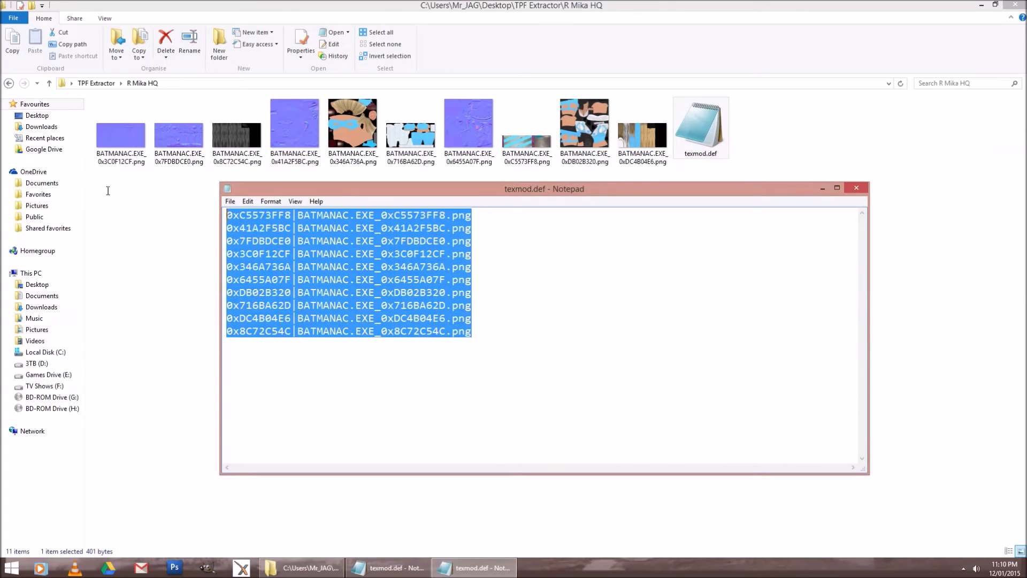
click(856, 187)
Append the copied R Mika HQ entries to the end of the still-open Combined texmod.def.
key(BackSpace)
click(395, 568)
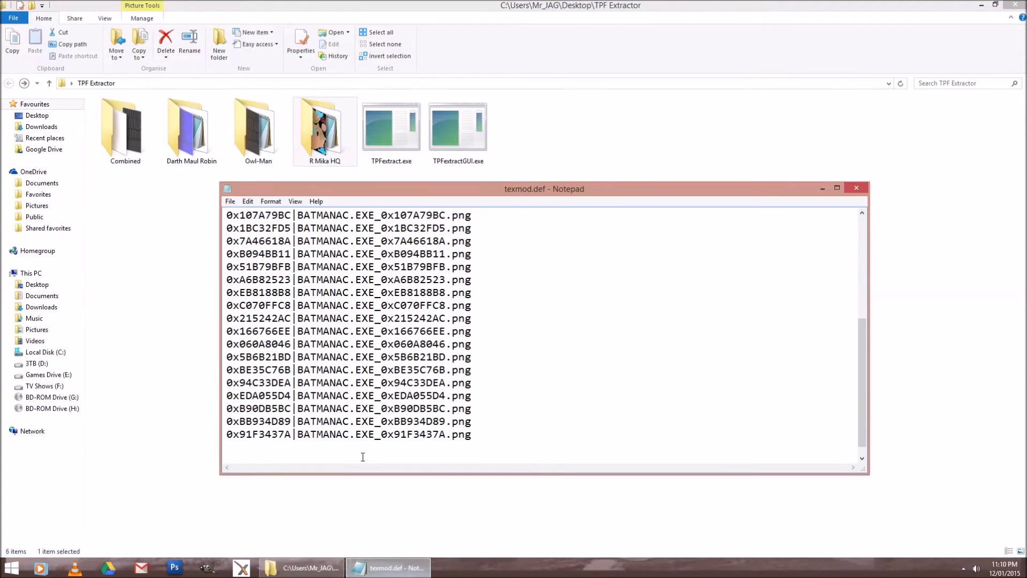
click(330, 449)
key(ctrl+v)
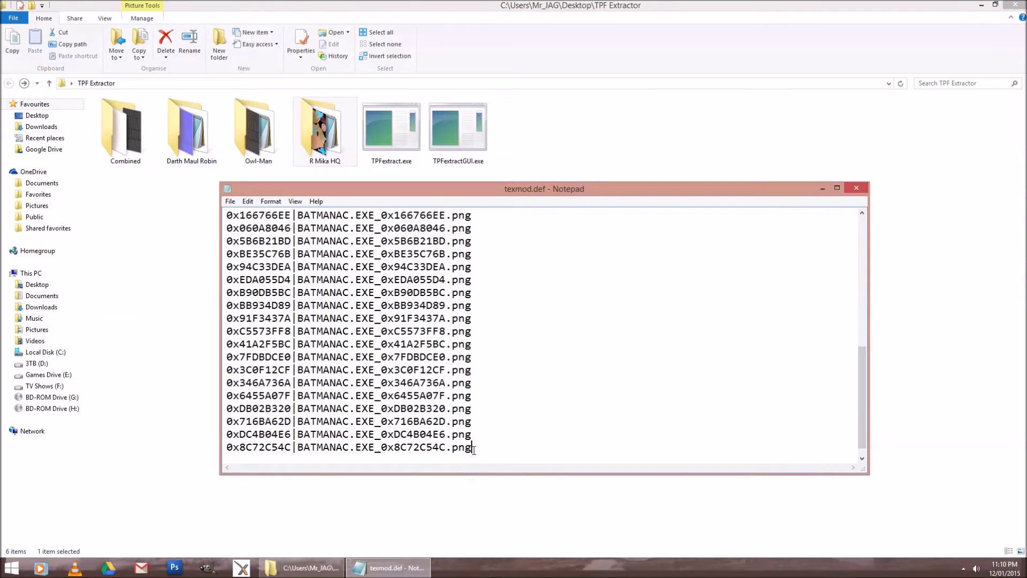
Review the merged entry list in a maximized Notepad window, and save and close texmod.def.
scroll(527, 422, up, 6)
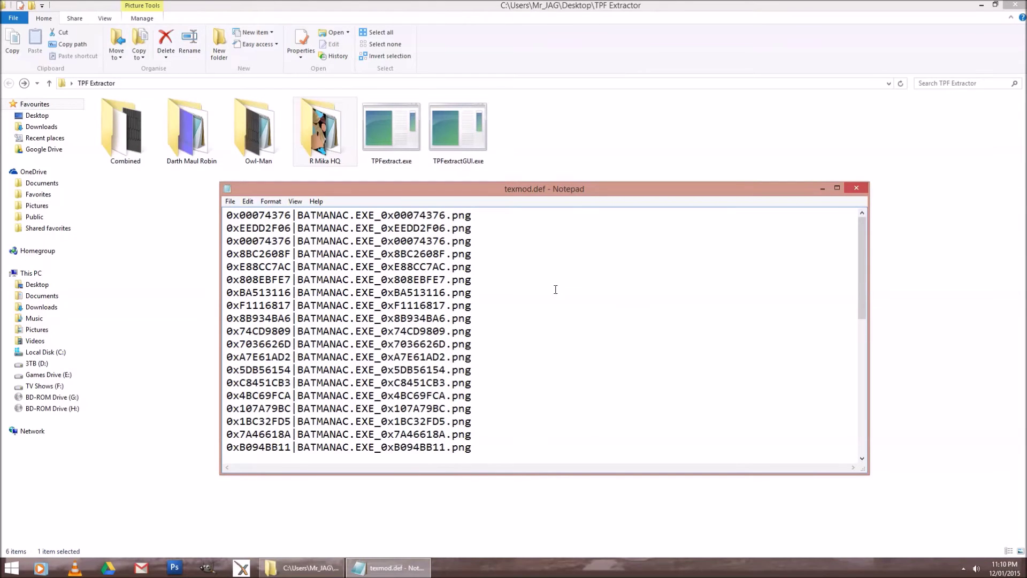
double_click(580, 193)
scroll(230, 182, up, 2)
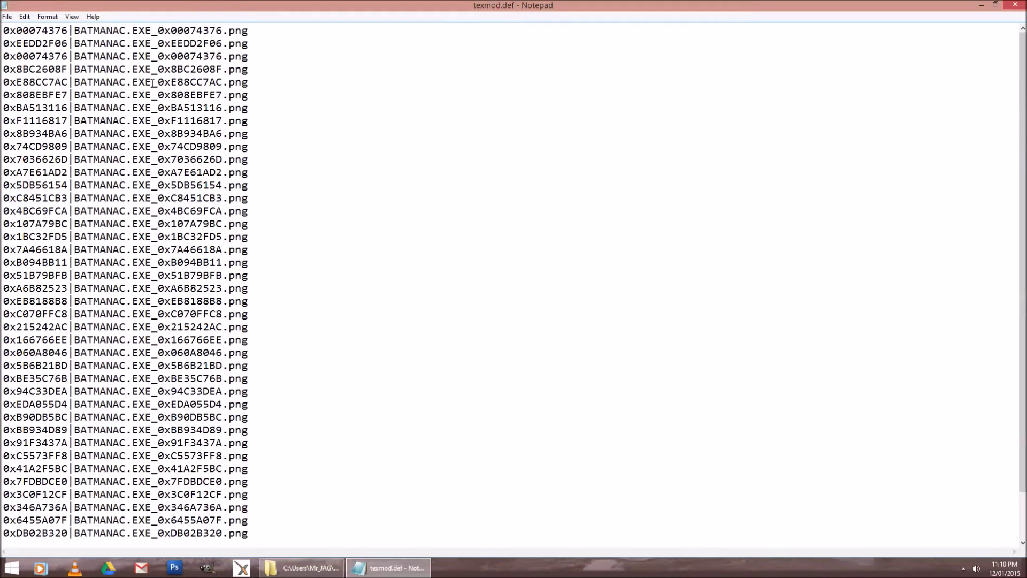
scroll(204, 311, down, 2)
scroll(203, 358, up, 2)
key(alt+F4)
Open the Combined folder and copy its full path with a trailing backslash added.
click(126, 137)
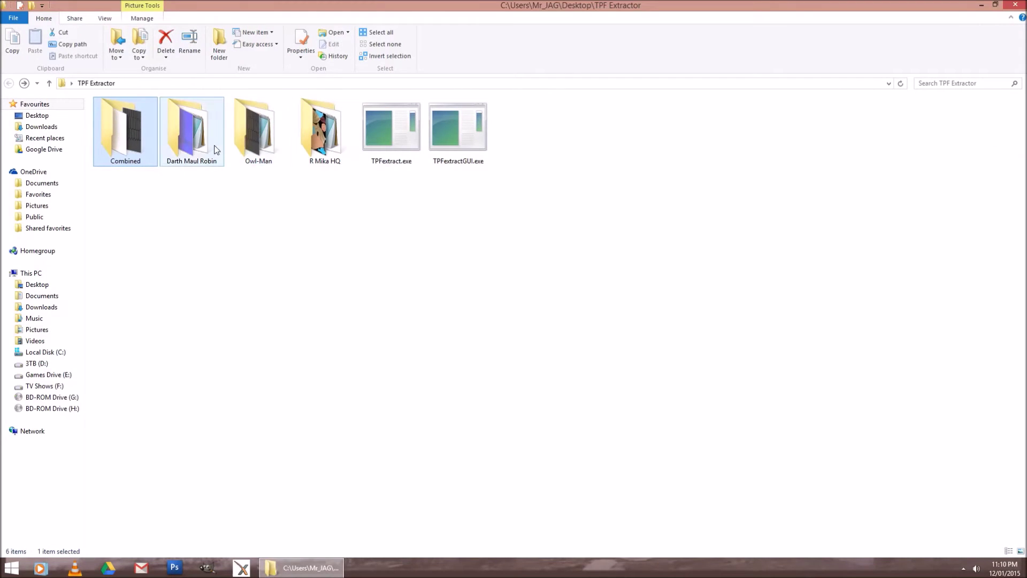
double_click(114, 143)
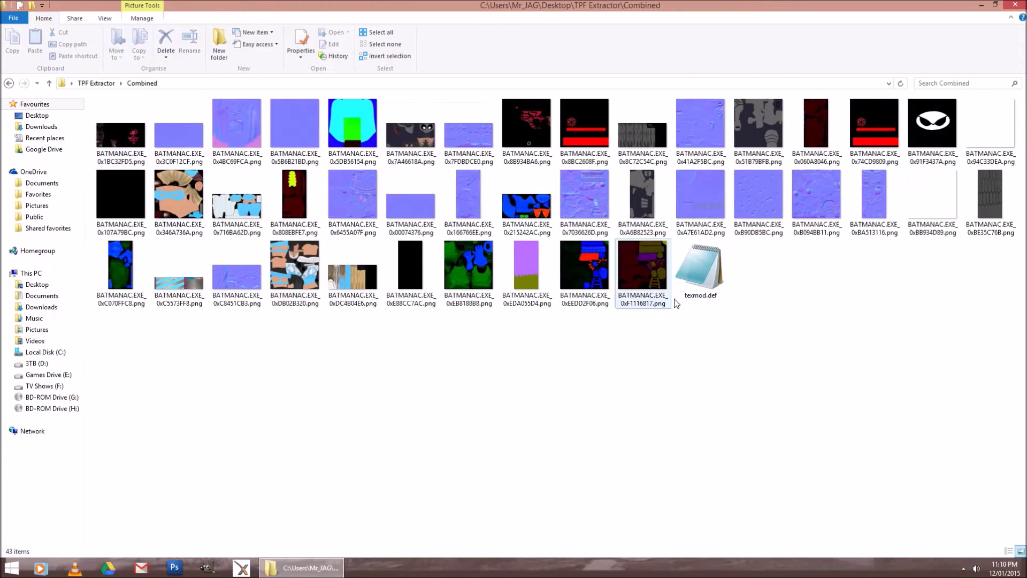
click(203, 86)
click(224, 86)
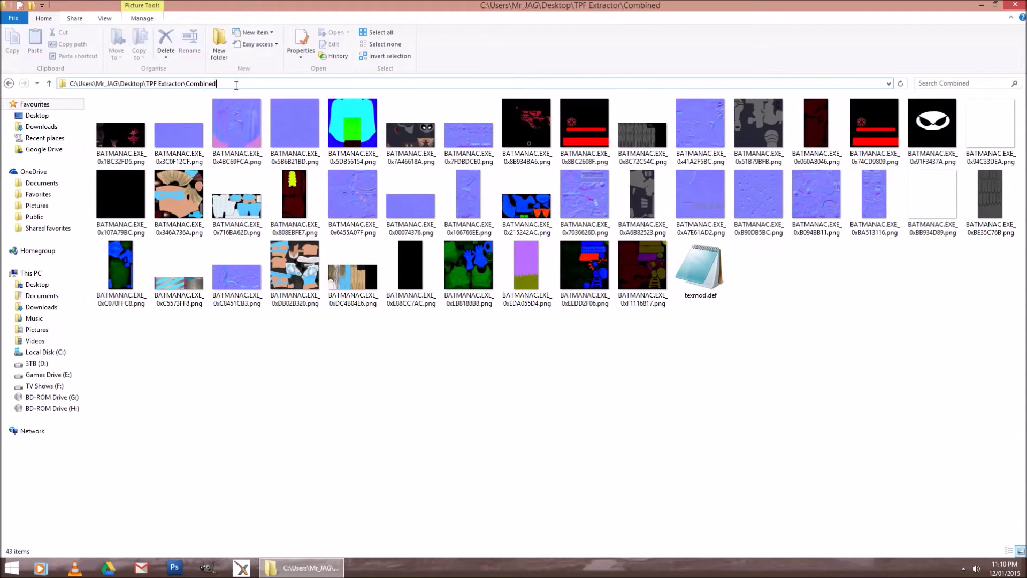
text(\)
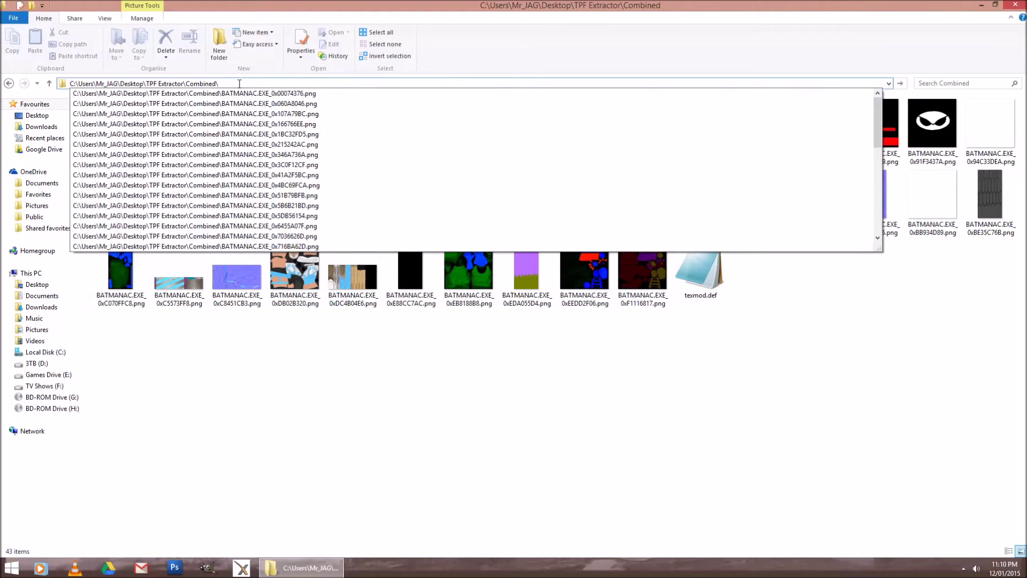
drag(239, 83, 53, 82)
key(ctrl+c)
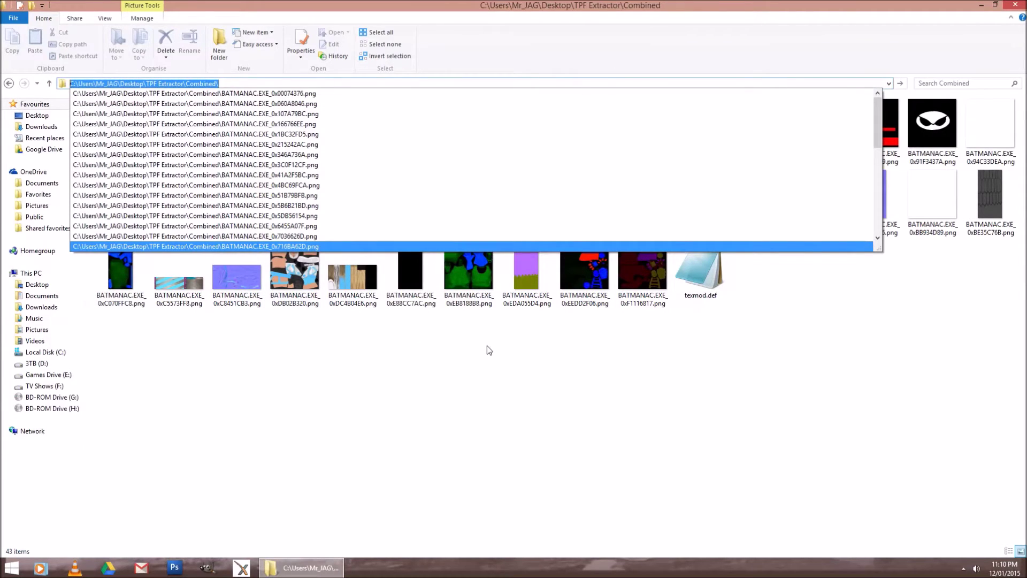
key(Up)
key(Up)
key(Up)
key(Up)
key(Up)
key(Up)
key(Up)
key(Up)
key(Up)
key(Up)
key(Up)
key(Up)
key(Up)
key(Up)
key(Up)
key(Up)
key(Up)
click(536, 350)
Open the Combined folder's texmod.def and insert the copied folder path before the file names in the first three entries.
double_click(689, 291)
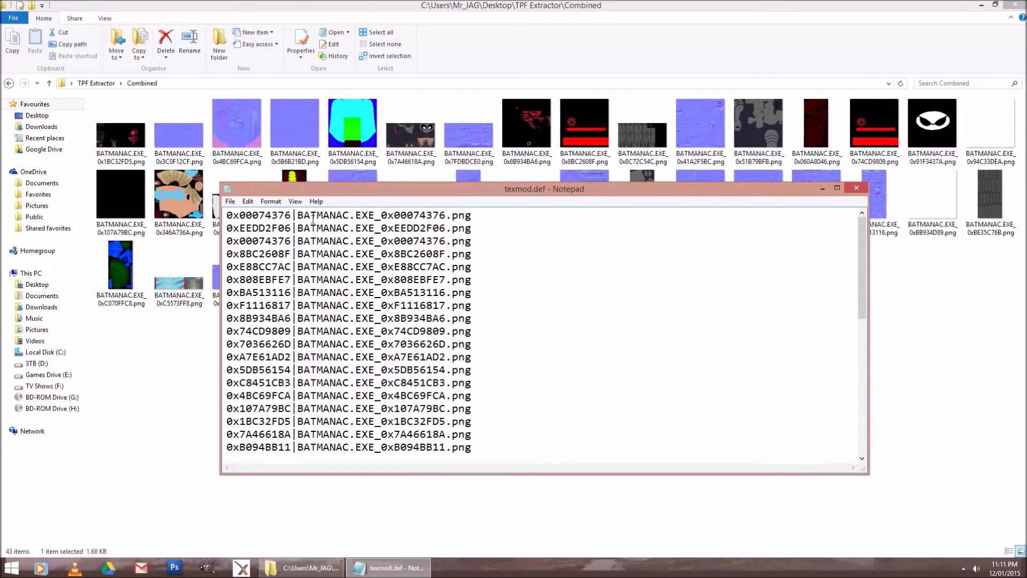
key(ctrl+v)
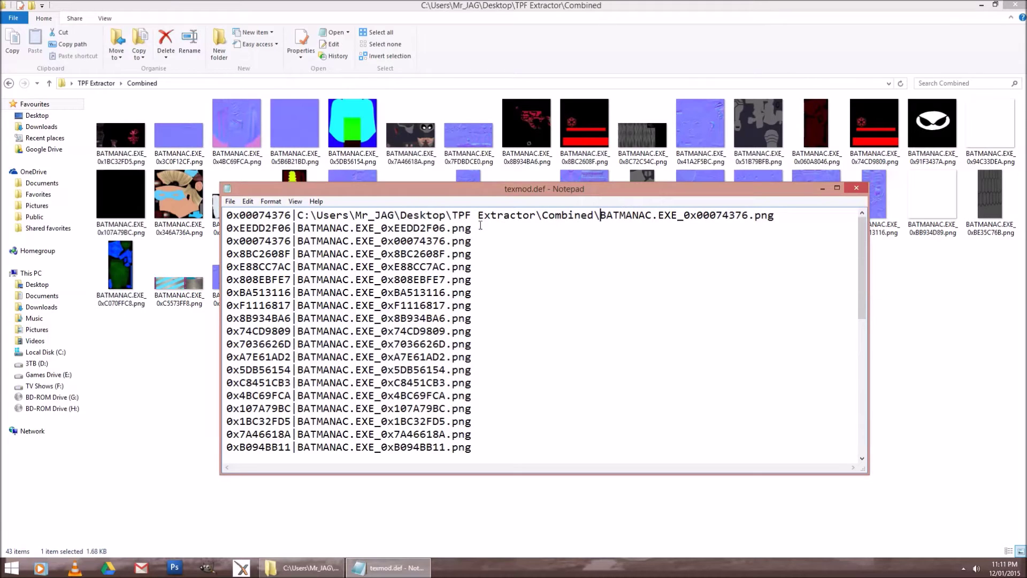
scroll(290, 227, down, 4)
scroll(522, 224, up, 4)
key(ctrl+v)
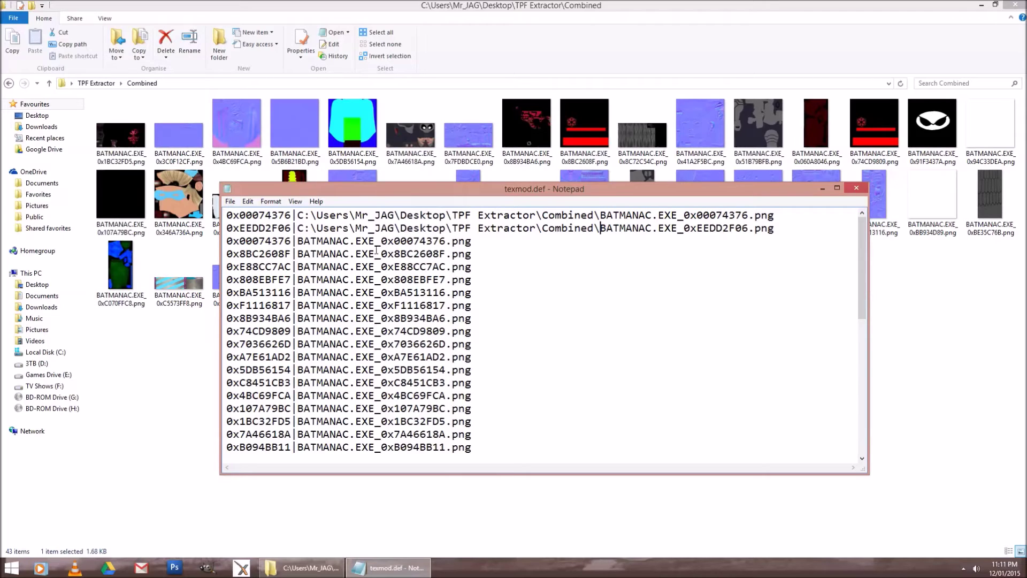
click(299, 240)
key(ctrl+v)
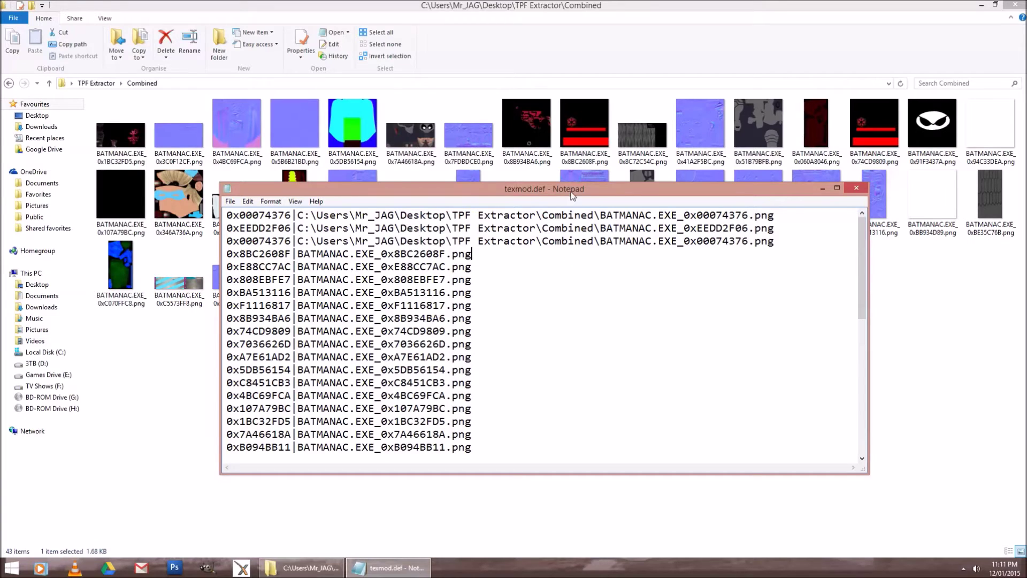
Maximize Notepad and insert the Combined folder path before the file name in the 0x8BC2608F entry.
drag(572, 194, 657, 1)
key(ctrl+shift+Left)
key(ctrl+shift+Left)
key(ctrl+shift+Left)
key(ctrl+shift+Left)
key(ctrl+shift+Left)
key(Left)
key(ctrl+v)
key(Down)
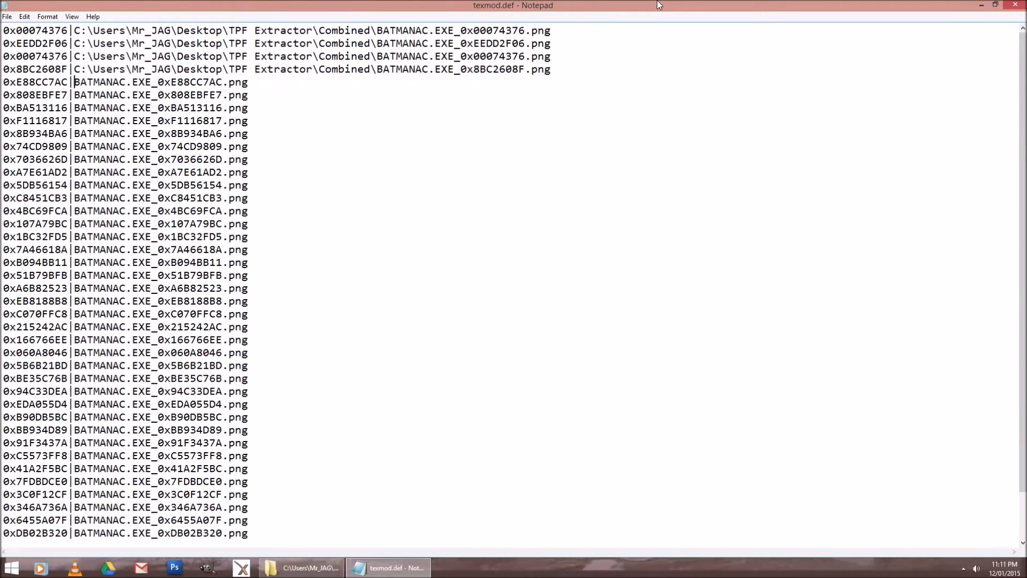
Insert the Combined folder path before the file names in the 0xE88CC7AC and 0x808EBFE7 entries.
key(ctrl+Left)
key(ctrl+Left)
key(ctrl+Left)
key(ctrl+Left)
key(ctrl+Left)
key(ctrl+v)
key(Down)
key(ctrl+Left)
key(ctrl+Left)
key(ctrl+Left)
key(ctrl+Left)
key(ctrl+Left)
key(ctrl+v)
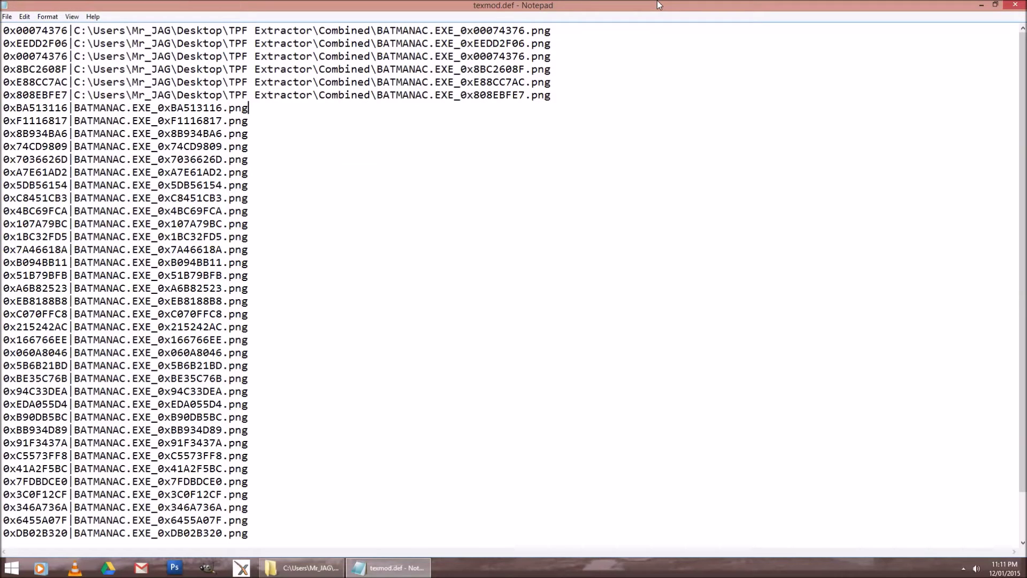
Insert the Combined folder path before the file names in the 0xBA513116 and 0xF1116817 entries.
key(Down)
key(ctrl+Left)
key(ctrl+Left)
key(ctrl+Left)
key(ctrl+Left)
key(ctrl+Left)
key(ctrl+v)
key(Down)
key(ctrl+Left)
key(ctrl+Left)
key(ctrl+Left)
key(ctrl+Left)
key(ctrl+Left)
key(ctrl+v)
Insert the Combined folder path before the file names in the 0x8B934BA6 and 0x74CD9809 entries.
key(Down)
key(ctrl+Left)
key(ctrl+Left)
key(ctrl+Left)
key(ctrl+Left)
key(ctrl+Left)
key(ctrl+v)
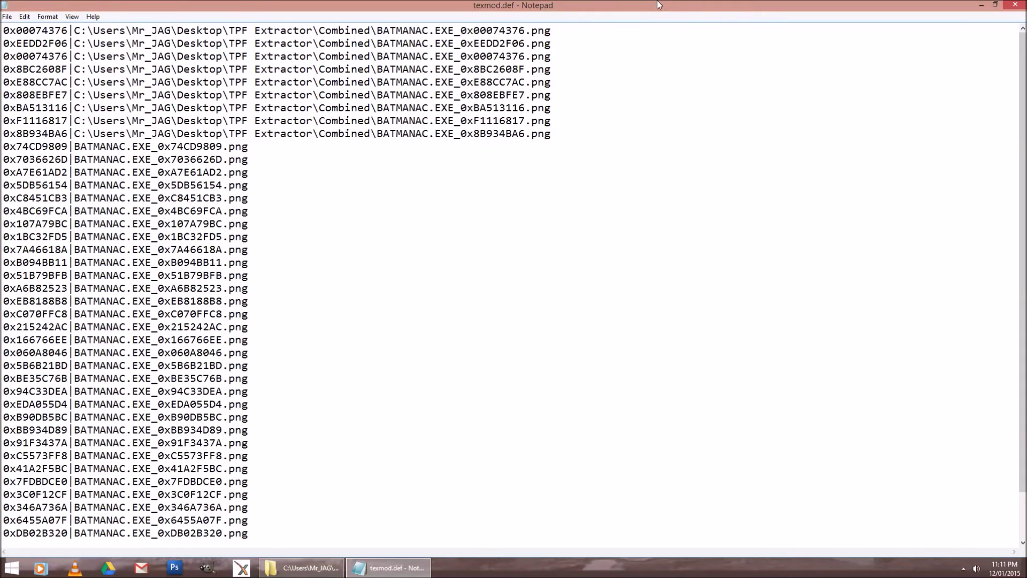
key(Down)
key(ctrl+Left)
key(ctrl+Left)
key(ctrl+Left)
key(ctrl+Left)
key(ctrl+Left)
key(ctrl+v)
Insert the Combined folder path before the file names in the 0x7036626D and 0xA7E61AD2 entries.
key(Down)
key(ctrl+Left)
key(ctrl+Left)
key(ctrl+Left)
key(ctrl+Left)
key(ctrl+Left)
key(ctrl+v)
key(Down)
key(ctrl+Left)
key(ctrl+Left)
key(ctrl+Left)
key(ctrl+Left)
key(ctrl+Left)
key(ctrl+v)
Insert the Combined folder path before the file names in the 0x5DB56154 and 0xC8451CB3 entries.
key(Down)
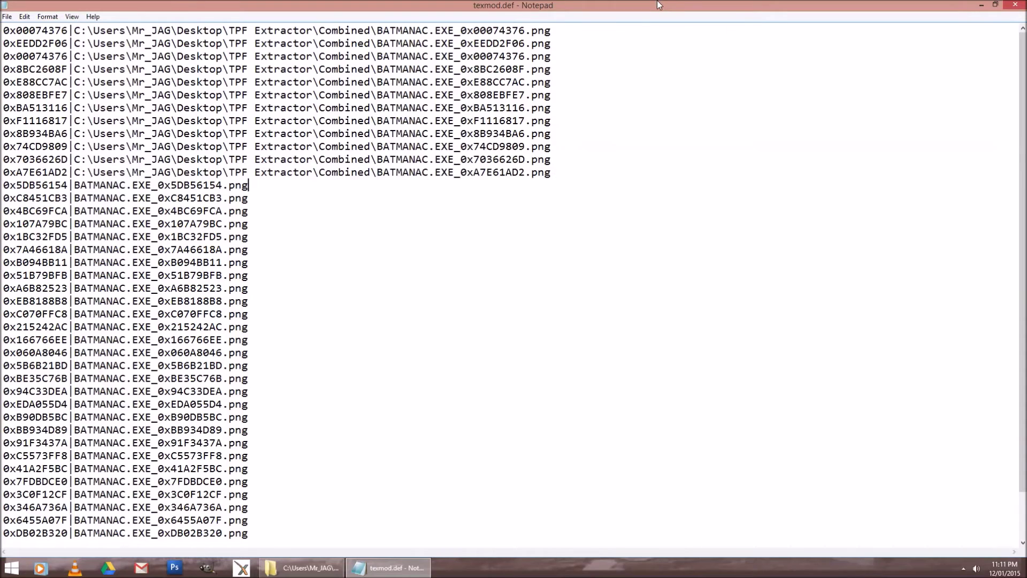
key(ctrl+Left)
key(ctrl+Left)
key(ctrl+Left)
key(ctrl+Left)
key(ctrl+Left)
key(ctrl+v)
key(Down)
key(ctrl+Left)
key(ctrl+Left)
key(ctrl+Left)
key(ctrl+Left)
key(ctrl+Left)
key(ctrl+v)
Insert the Combined folder path before the file names in the 0x4BC69FCA and 0x107A79BC entries.
key(Down)
key(ctrl+Left)
key(ctrl+Left)
key(ctrl+Left)
key(ctrl+Left)
key(ctrl+Left)
key(ctrl+v)
key(Down)
key(ctrl+Left)
key(ctrl+Left)
key(ctrl+Left)
key(ctrl+Left)
key(ctrl+Left)
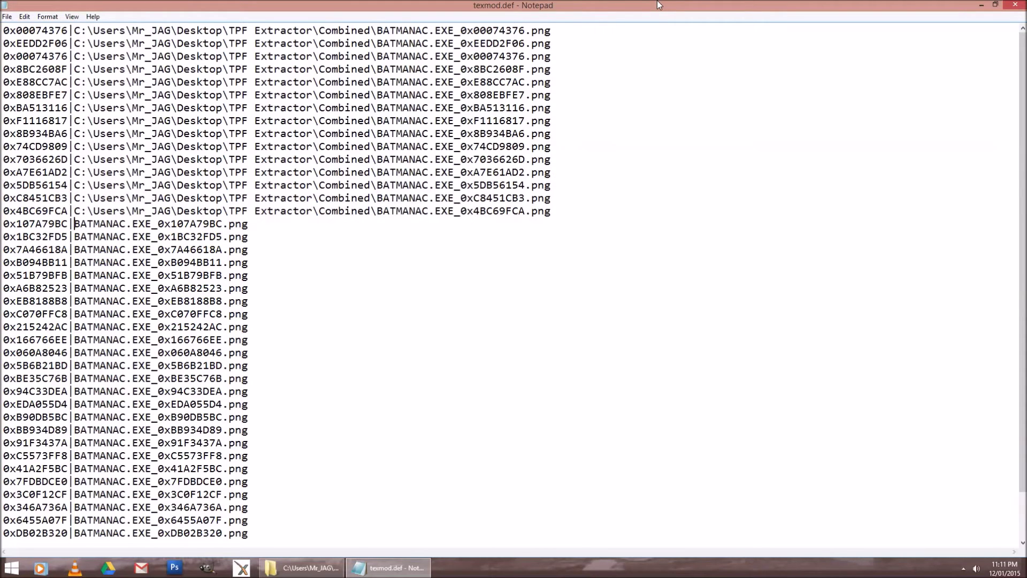
key(ctrl+v)
Insert the Combined folder path before the file names in the 0x1BC32FD5 and 0x7A46618A entries.
key(ctrl+Left)
key(ctrl+Left)
key(ctrl+Left)
key(ctrl+Left)
key(ctrl+Left)
key(ctrl+v)
key(Down)
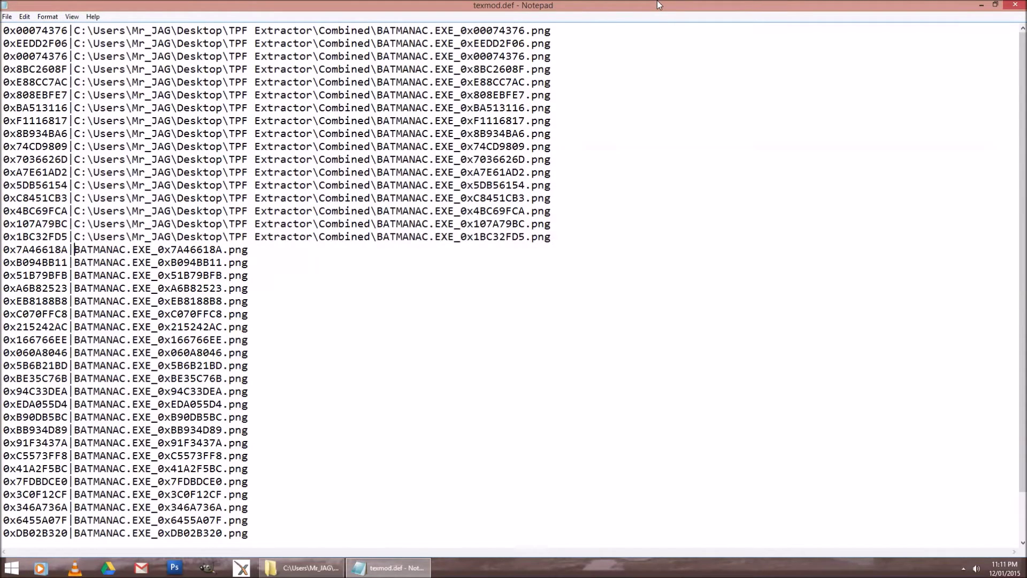
key(ctrl+Left)
key(ctrl+Left)
key(ctrl+Left)
key(ctrl+Left)
key(ctrl+Left)
key(ctrl+v)
Insert the Combined folder path before the file names in the 0xB094BB11 and 0x51B79BFB entries.
key(Down)
key(ctrl+Left)
key(ctrl+Left)
key(ctrl+Left)
key(ctrl+Left)
key(ctrl+Left)
key(ctrl+v)
key(Down)
key(ctrl+Left)
key(ctrl+Left)
key(ctrl+Left)
key(ctrl+Left)
key(ctrl+Left)
key(ctrl+v)
Insert the Combined folder path before the file names in the 0xA6B82523 and 0xEB8188B8 entries.
key(Down)
key(ctrl+Left)
key(ctrl+Left)
key(ctrl+Left)
key(ctrl+Left)
key(ctrl+Left)
key(ctrl+v)
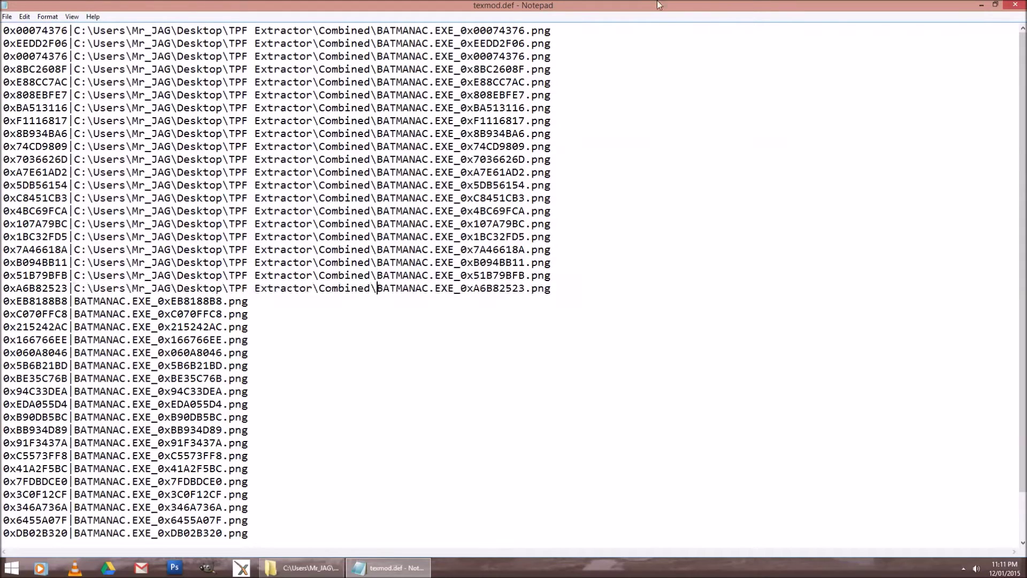
key(Down)
key(ctrl+Left)
key(ctrl+Left)
key(ctrl+Left)
key(ctrl+Left)
key(ctrl+Left)
key(ctrl+v)
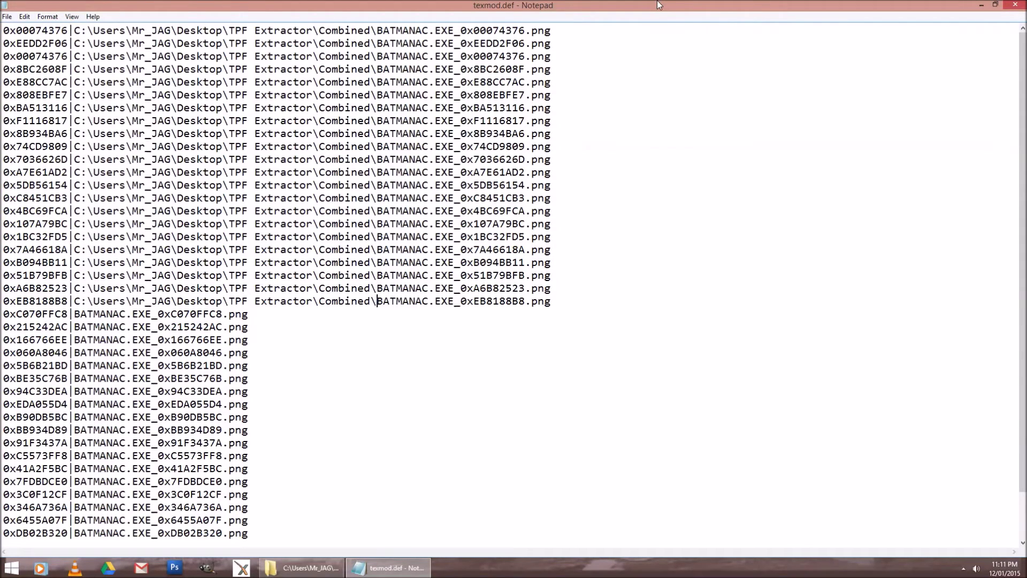
Insert the Combined folder path before the file names in the 0xC070FFC8 and 0x215242AC entries.
key(Down)
key(ctrl+Left)
key(ctrl+Left)
key(ctrl+Left)
key(ctrl+Left)
key(ctrl+Left)
key(ctrl+v)
key(Down)
key(ctrl+Left)
key(ctrl+Left)
key(ctrl+Left)
key(ctrl+Left)
key(ctrl+Left)
key(ctrl+v)
Insert the Combined folder path before the file names in the 0x166766EE and 0x060A8046 entries.
key(Down)
key(ctrl+Left)
key(ctrl+Left)
key(ctrl+Left)
key(ctrl+Left)
key(ctrl+Left)
key(ctrl+v)
key(Down)
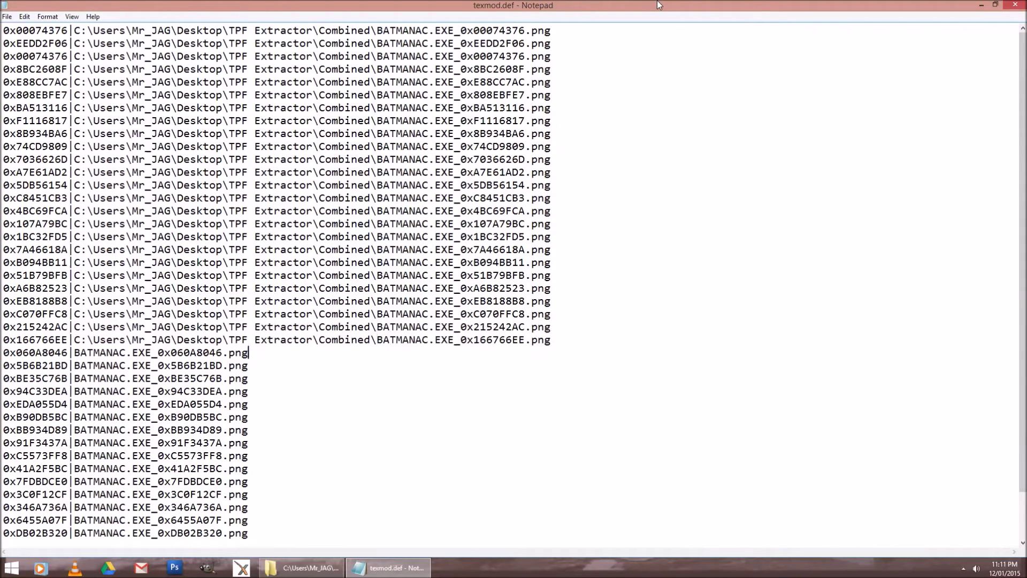
key(ctrl+v)
Insert the Combined folder path before the file name in the 0x5B6B21BD entry and undo the duplicate insertion.
key(Down)
key(ctrl+Left)
key(ctrl+Left)
key(ctrl+Left)
key(ctrl+Left)
key(ctrl+Left)
key(ctrl+v)
key(ctrl+Left)
key(ctrl+v)
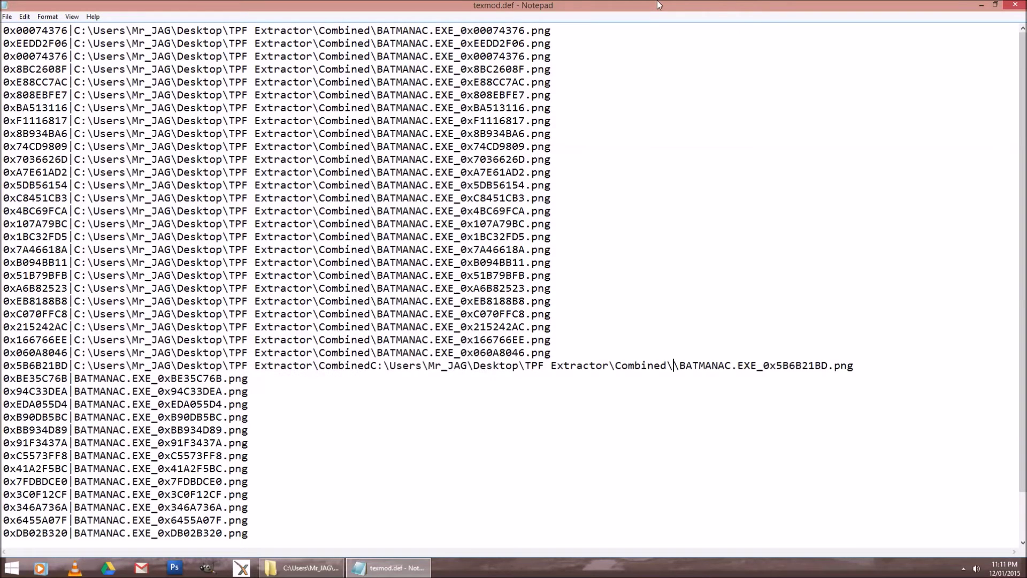
key(ctrl+z)
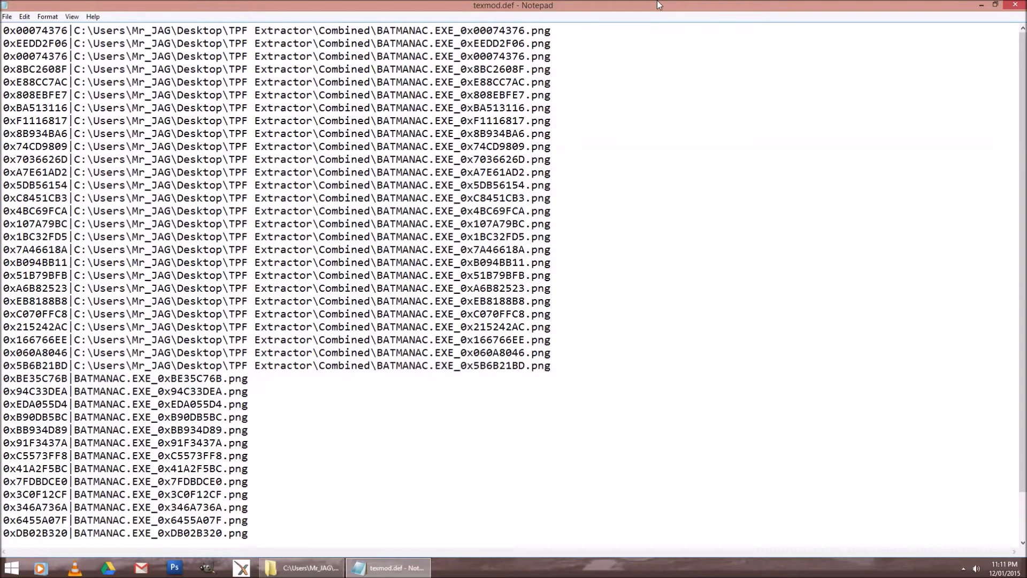
Insert the Combined folder path before the file names in the 0xBE35C76B and 0x94C33DEA entries.
key(ctrl+v)
key(Down)
key(ctrl+Left)
key(ctrl+Left)
key(ctrl+Left)
key(ctrl+Left)
key(ctrl+Left)
key(ctrl+v)
Insert the Combined folder path before the file names in the 0xEDA055D4 and 0xB90DB5BC entries.
key(Down)
key(ctrl+Left)
key(ctrl+Left)
key(ctrl+Left)
key(ctrl+Left)
key(ctrl+Left)
key(ctrl+v)
key(Down)
key(ctrl+Left)
key(ctrl+Left)
key(ctrl+Left)
key(ctrl+Left)
key(ctrl+Left)
key(ctrl+v)
Insert the Combined folder path before the file names in the 0xBB934D89 and 0x91F3437A entries.
key(Down)
key(ctrl+Left)
key(ctrl+Left)
key(ctrl+Left)
key(ctrl+Left)
key(ctrl+Left)
key(ctrl+v)
key(Down)
key(ctrl+Left)
key(ctrl+Left)
key(ctrl+Left)
key(ctrl+Left)
key(ctrl+Left)
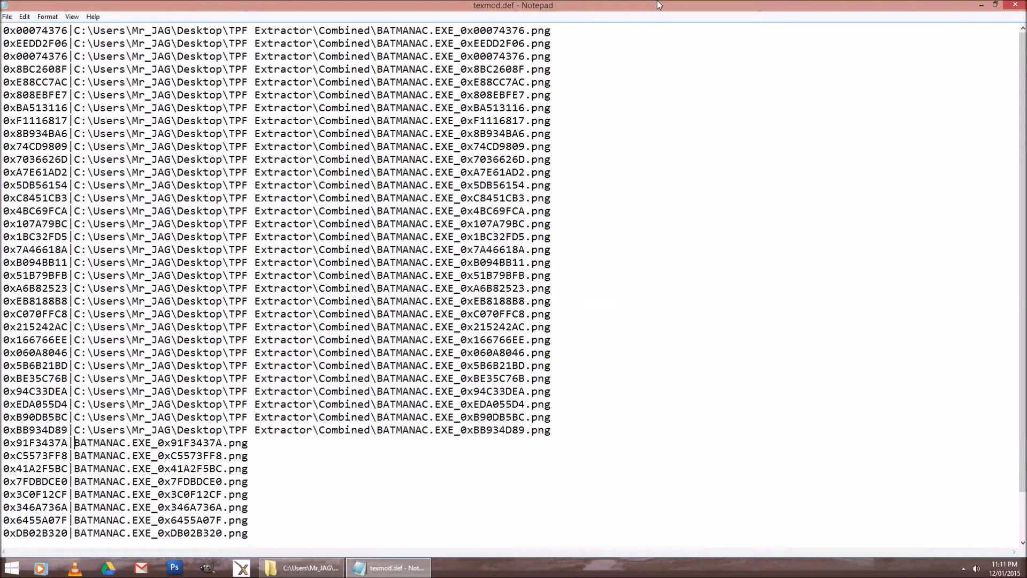
key(ctrl+v)
Insert the Combined folder path before the file names in the 0xC5573FF8 and 0x41A2F5BC entries.
key(Down)
key(ctrl+Left)
key(ctrl+Left)
key(ctrl+Left)
key(ctrl+Left)
key(ctrl+Left)
key(ctrl+v)
key(Down)
key(ctrl+Left)
key(ctrl+Left)
key(ctrl+Left)
key(ctrl+Left)
key(ctrl+Left)
key(ctrl+v)
Insert the Combined folder path before the file names in the 0x7FDBDCE0 and 0x3C0F12CF entries.
key(Down)
key(ctrl+Left)
key(ctrl+Left)
key(ctrl+Left)
key(ctrl+Left)
key(ctrl+Left)
key(ctrl+v)
key(Down)
key(ctrl+Left)
key(ctrl+Left)
key(ctrl+Left)
key(ctrl+Left)
key(ctrl+Left)
key(ctrl+v)
Insert the Combined folder path before the file names in the 0x346A736A and 0x6455A07F entries.
key(Down)
key(ctrl+Left)
key(ctrl+Left)
key(ctrl+Left)
key(ctrl+Left)
key(ctrl+Left)
key(ctrl+v)
key(Down)
key(ctrl+Left)
key(ctrl+Left)
key(ctrl+Left)
key(ctrl+Left)
key(ctrl+Left)
key(ctrl+v)
Insert the Combined folder path before the file names in the 0xDB02B320 and 0x716BA62D entries.
key(Down)
key(ctrl+Left)
key(ctrl+Left)
key(ctrl+Left)
key(ctrl+Left)
key(ctrl+Left)
key(ctrl+v)
key(Down)
key(Down)
key(Down)
key(Down)
key(Up)
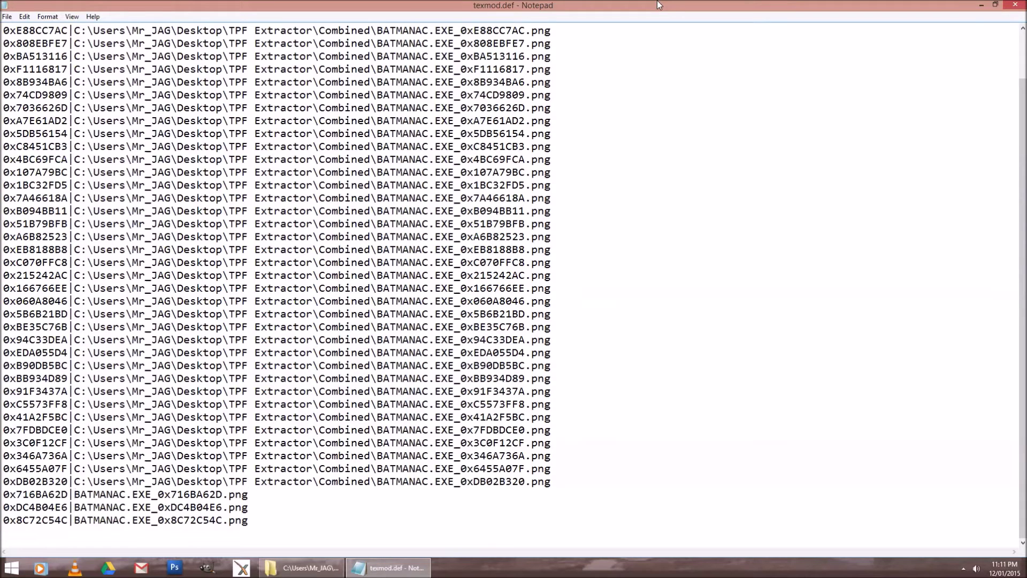
key(ctrl+v)
Insert the Combined folder path before the file names in the 0xDC4B04E6 and 0x8C72C54C entries.
key(Down)
key(ctrl+Left)
key(ctrl+Left)
key(ctrl+Left)
key(ctrl+Left)
key(ctrl+Left)
key(ctrl+v)
key(Down)
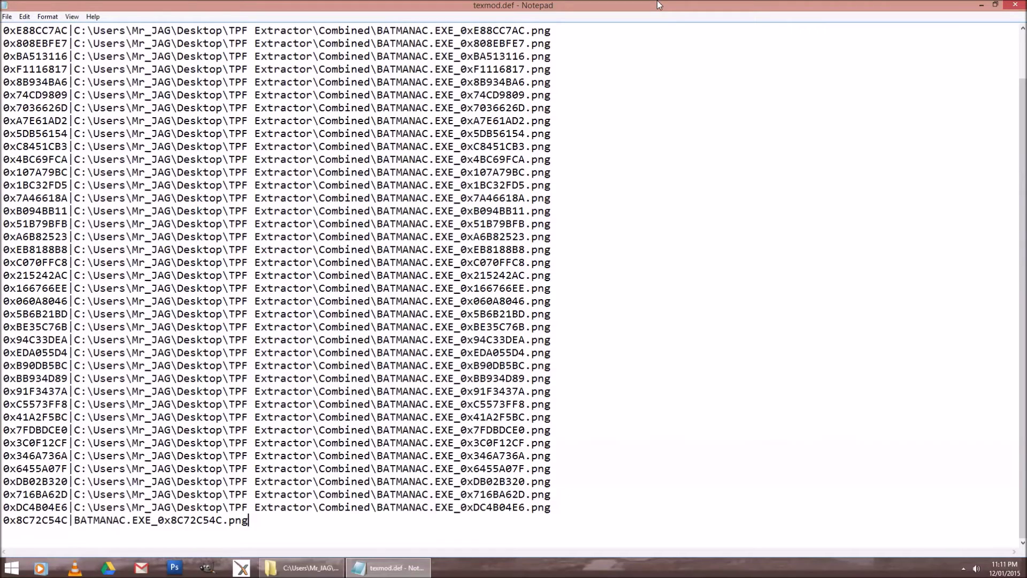
key(ctrl+Left)
key(ctrl+Left)
key(ctrl+Left)
key(ctrl+Left)
key(ctrl+Left)
key(ctrl+v)
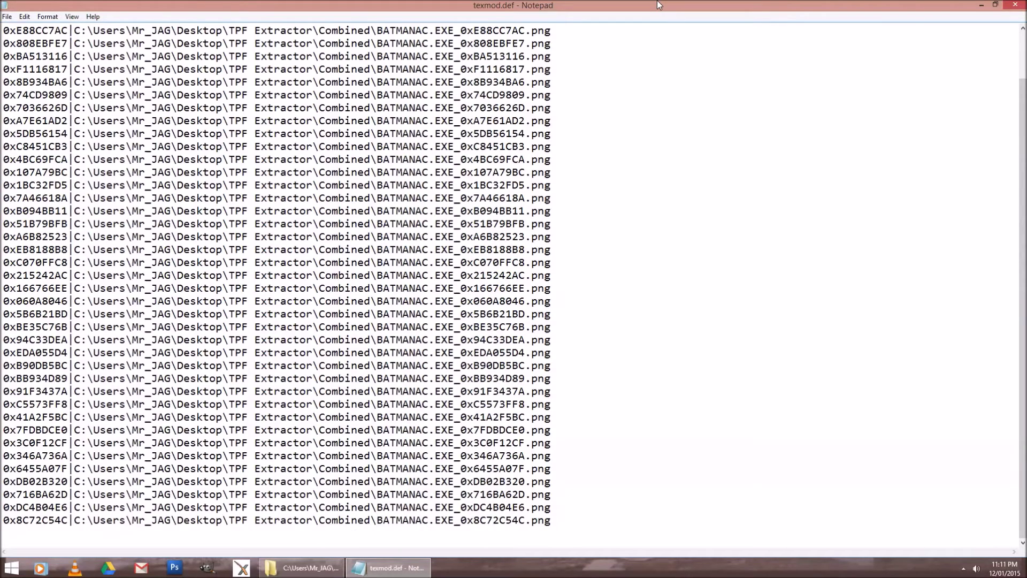
Close texmod.def and delete the Darth Maul Robin, Owl-Man and R Mika HQ folders from the TPF Extractor folder.
scroll(308, 309, up, 2)
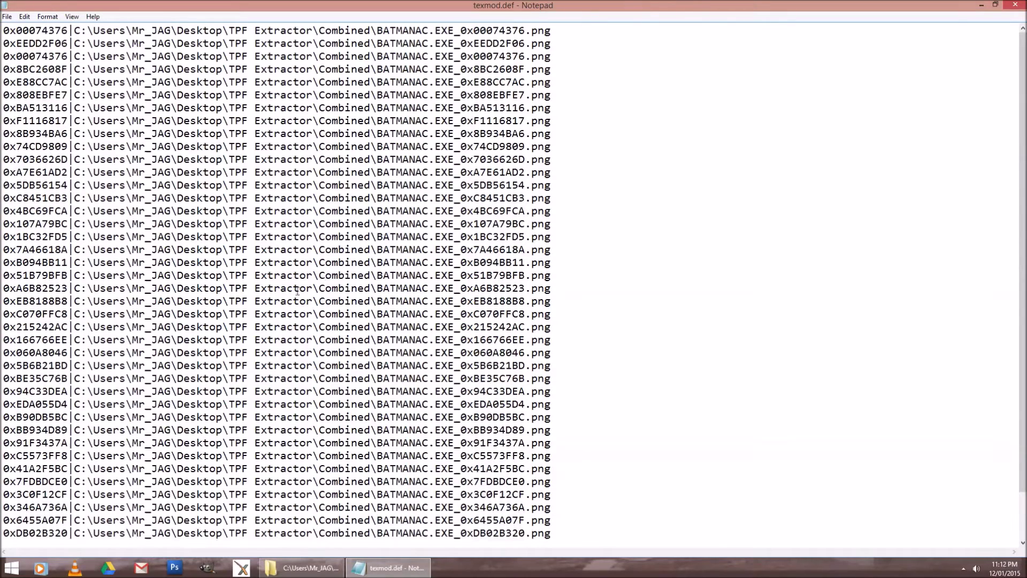
click(1015, 5)
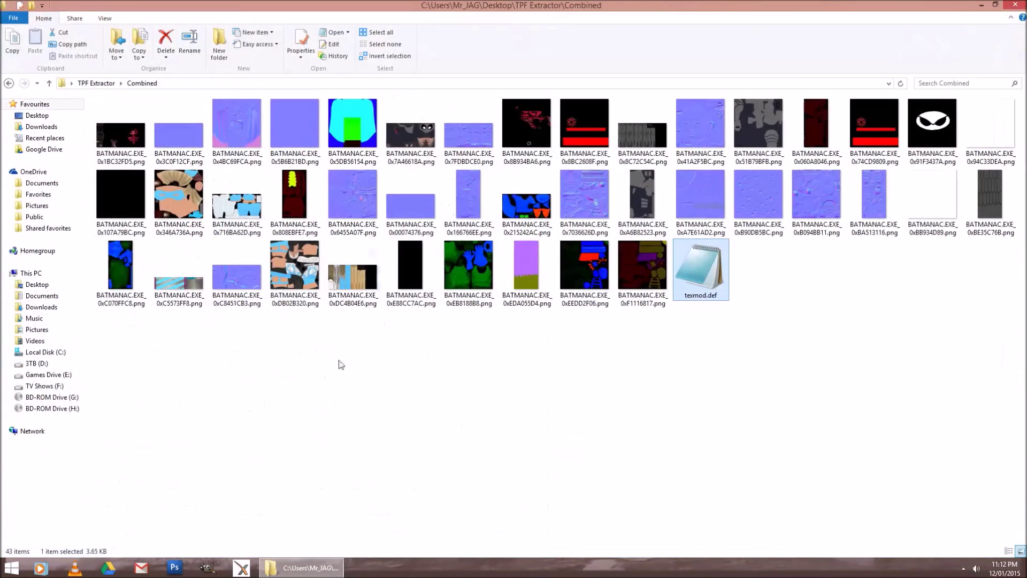
key(BackSpace)
drag(329, 194, 169, 142)
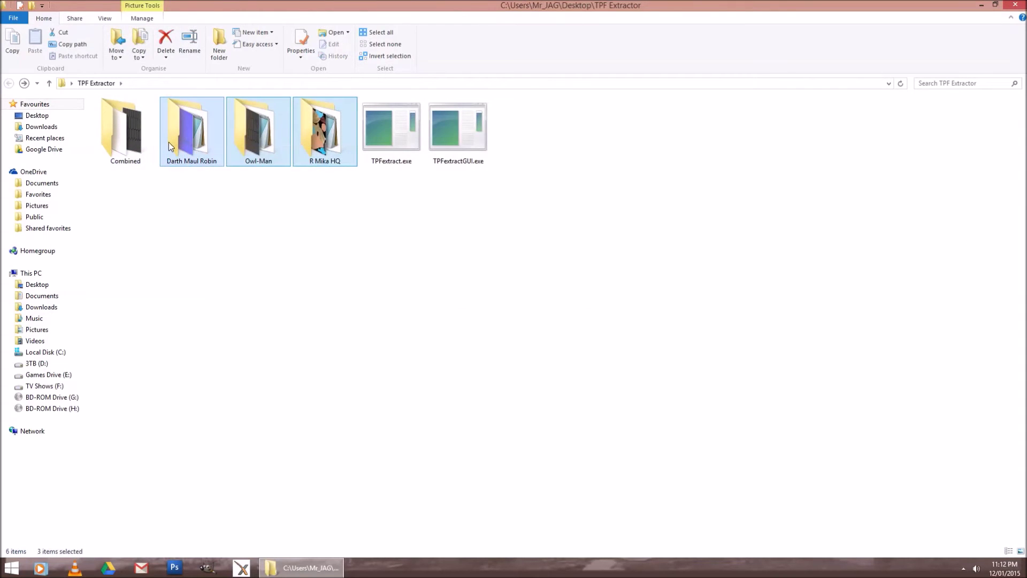
key(Delete)
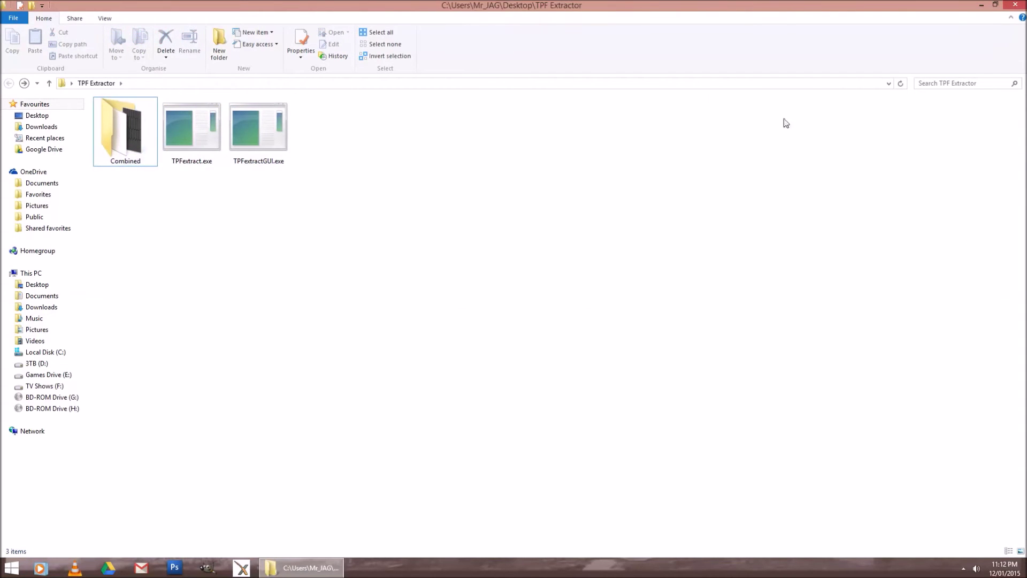
key(alt+F4)
Launch TexMod and set BatmanAC.exe of Batman Arkham City GOTY as the target application.
double_click(169, 95)
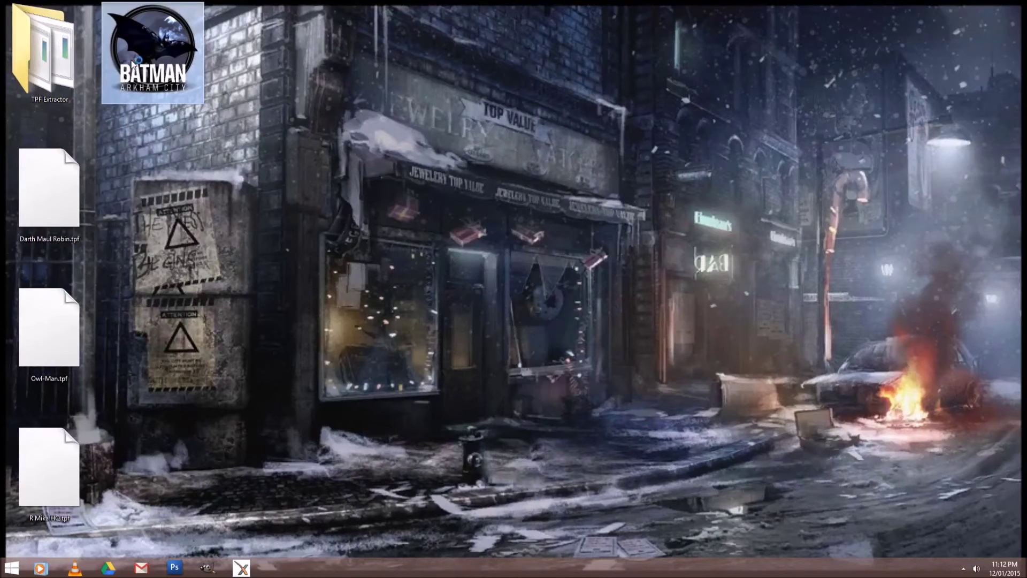
click(93, 107)
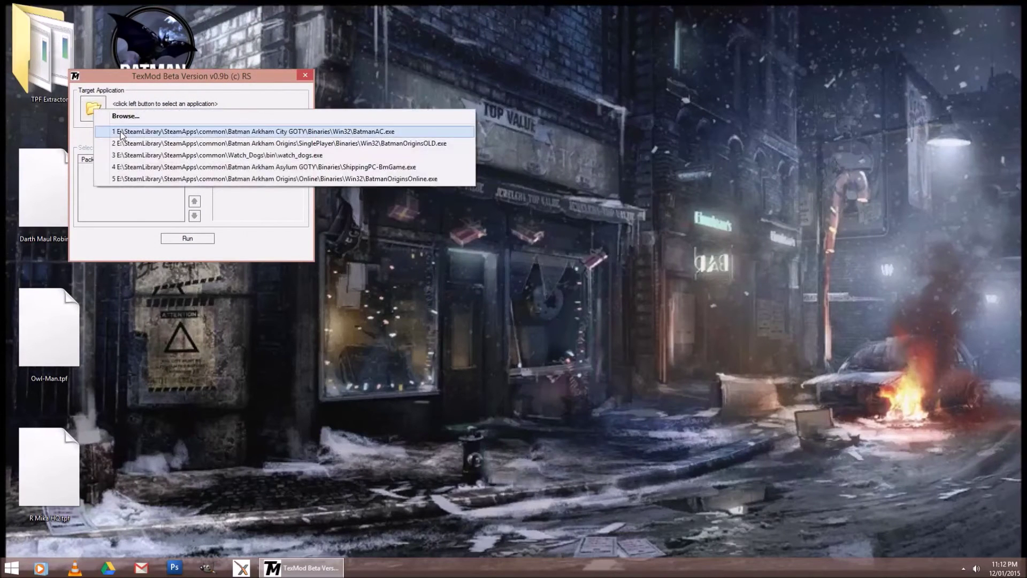
click(182, 134)
drag(236, 85, 627, 114)
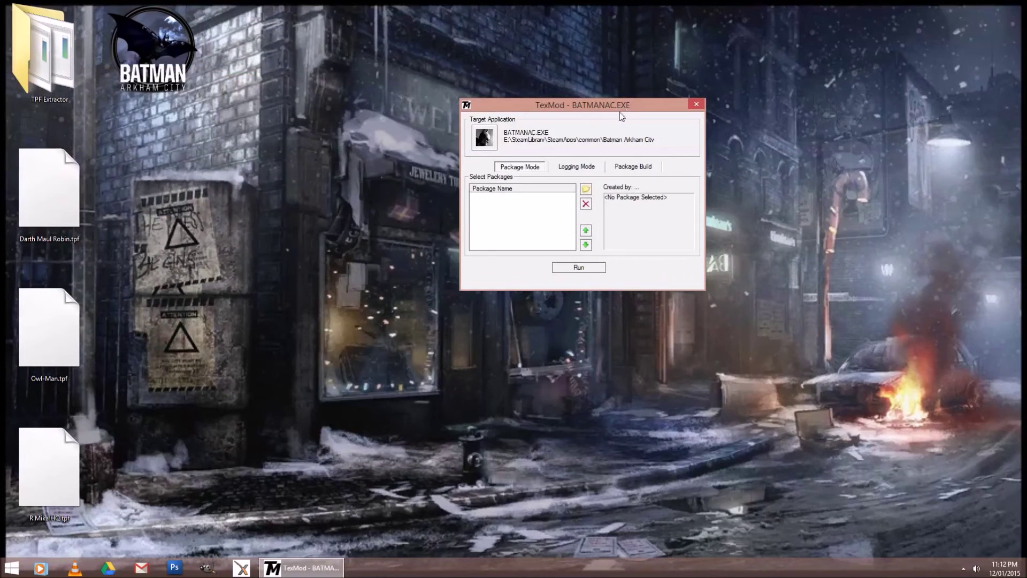
Choose texmod.def from the Combined folder in TPF Extractor as the definition file for the package build.
click(627, 167)
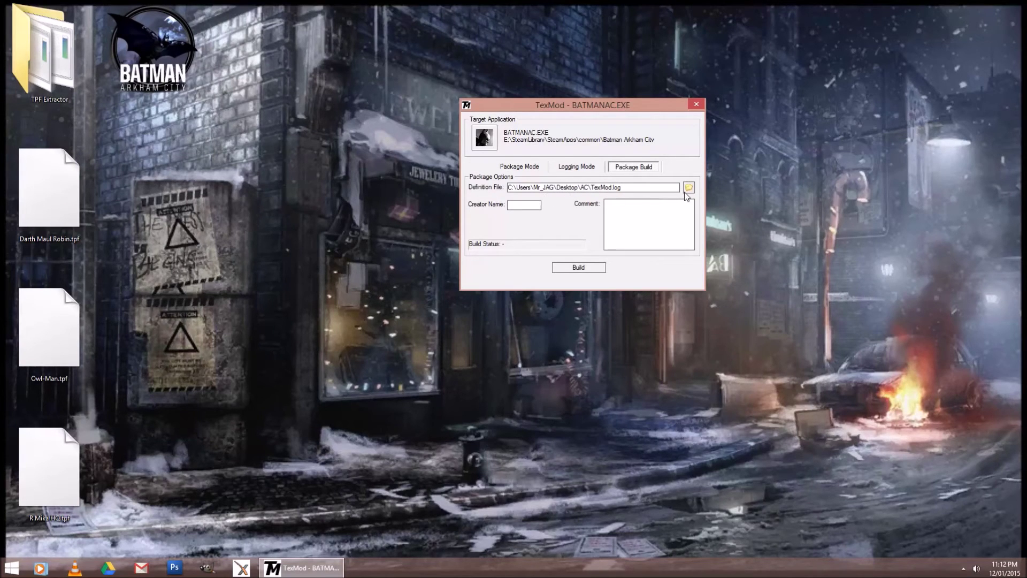
click(689, 187)
click(706, 195)
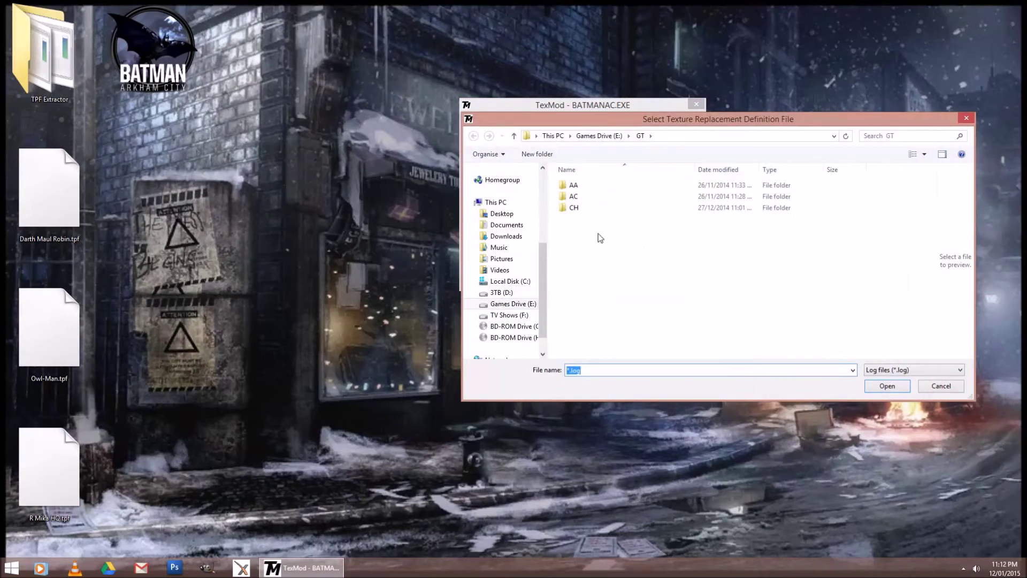
click(508, 214)
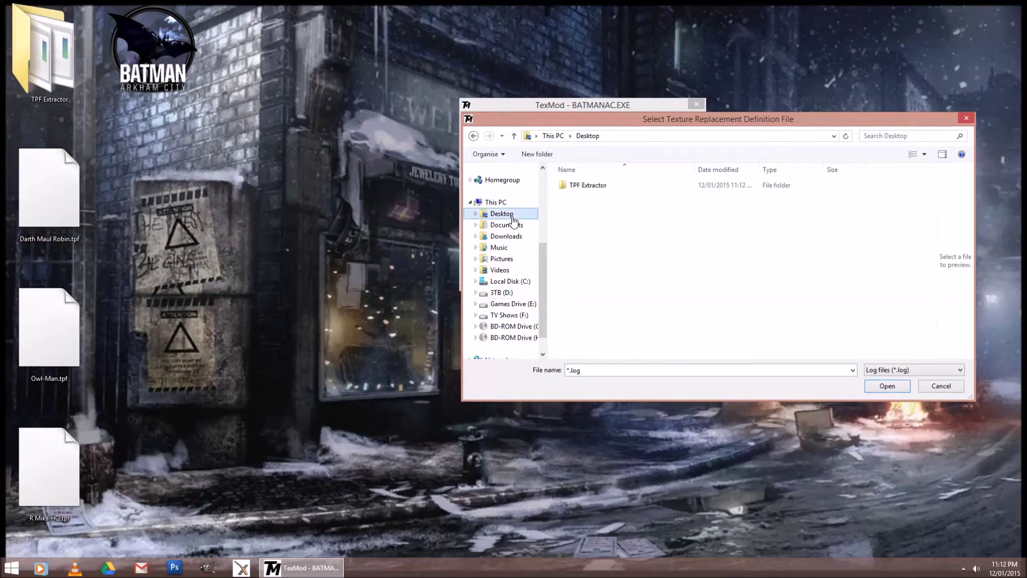
double_click(583, 188)
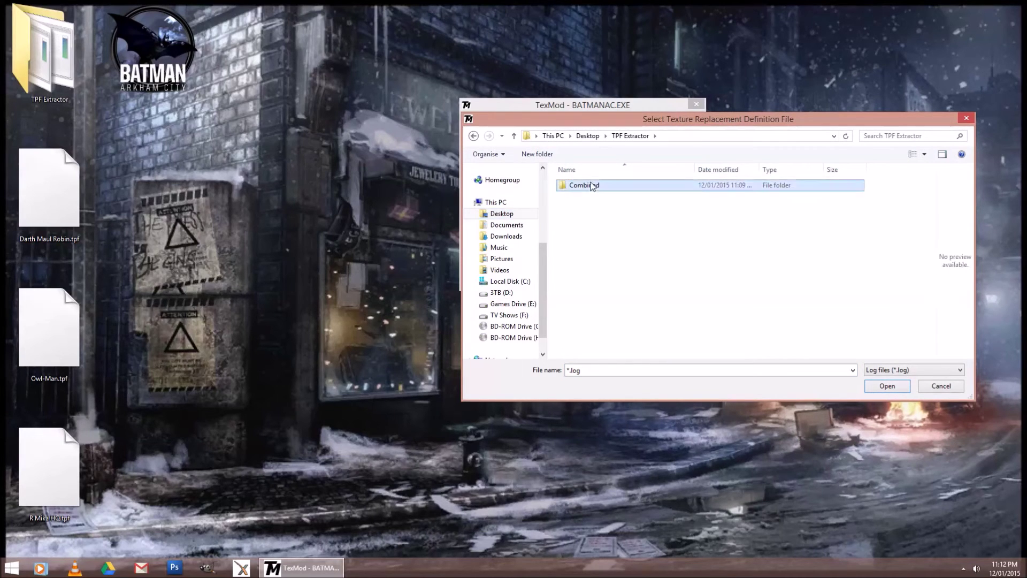
double_click(592, 186)
click(912, 370)
click(644, 233)
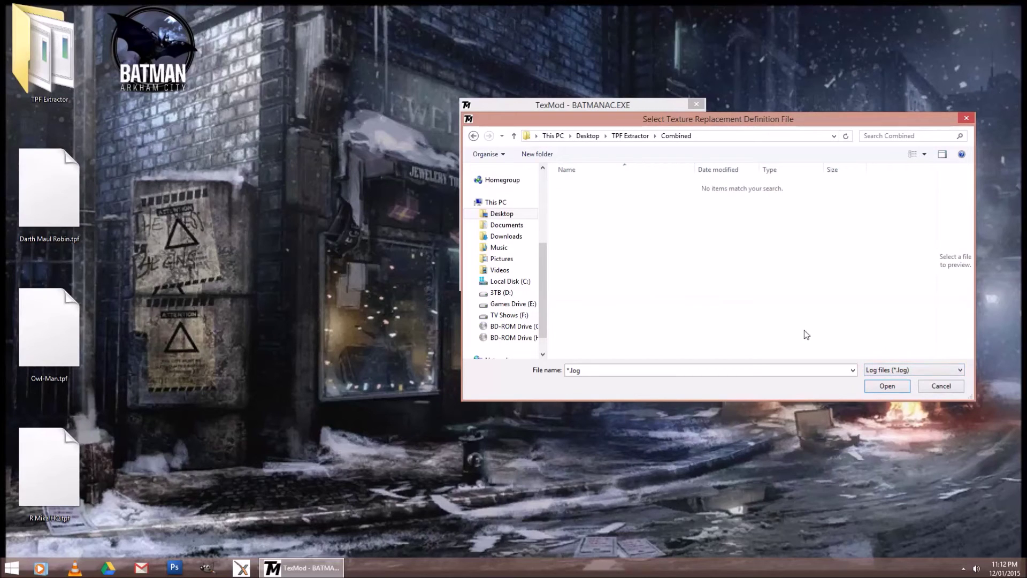
click(884, 370)
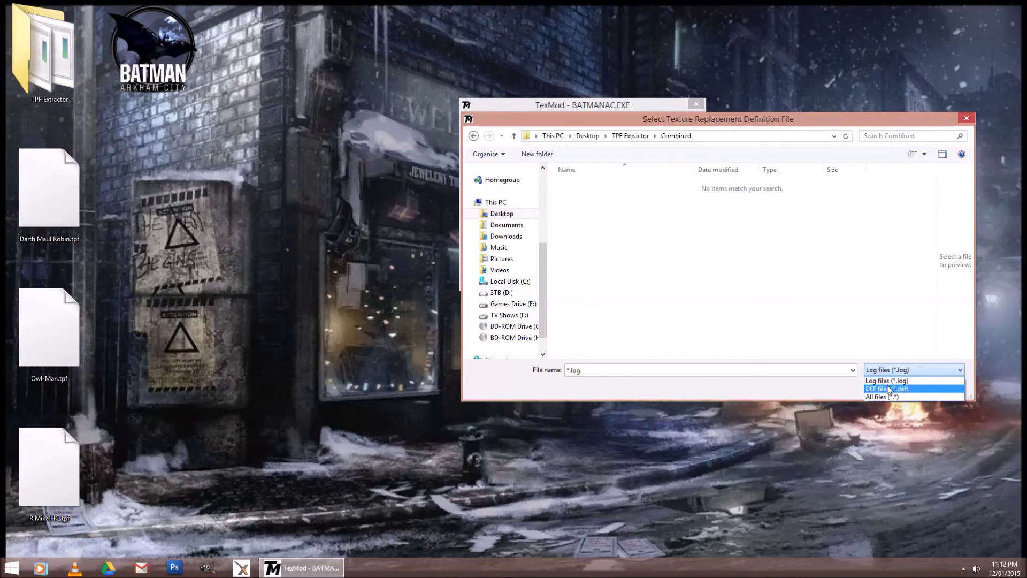
click(889, 389)
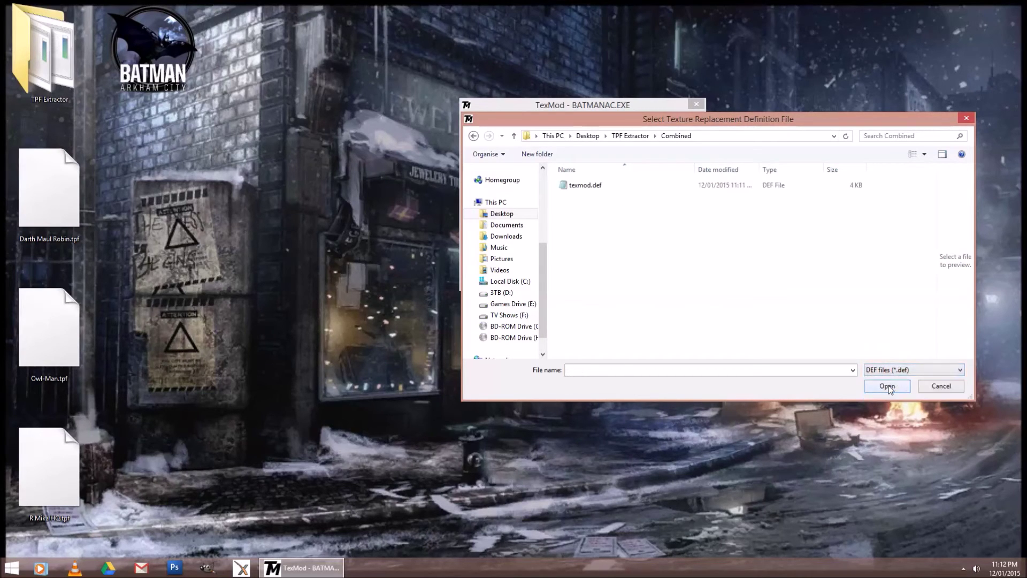
double_click(603, 188)
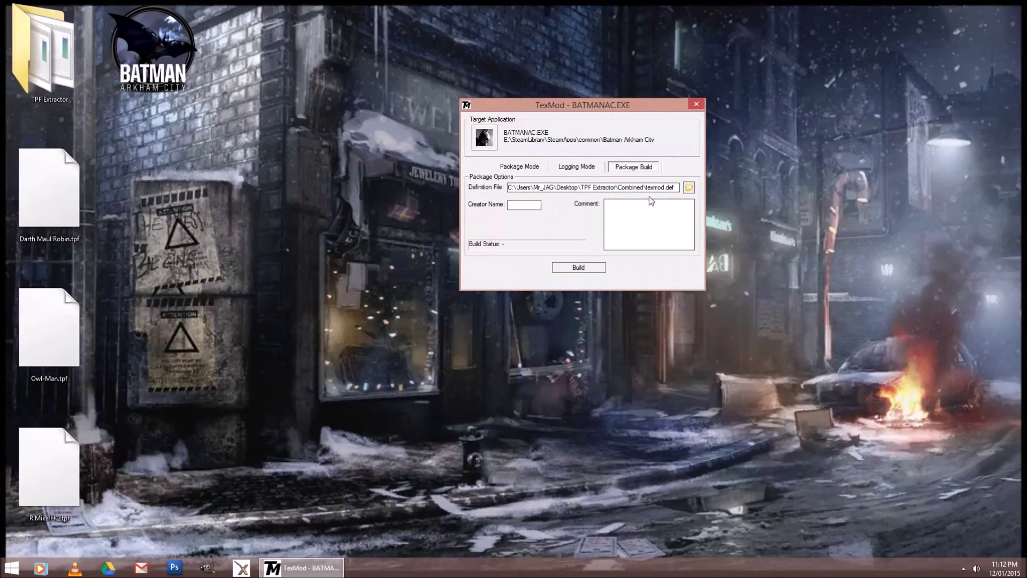
Build the texture package and save it as total in the Combined folder.
click(581, 268)
drag(601, 123, 570, 204)
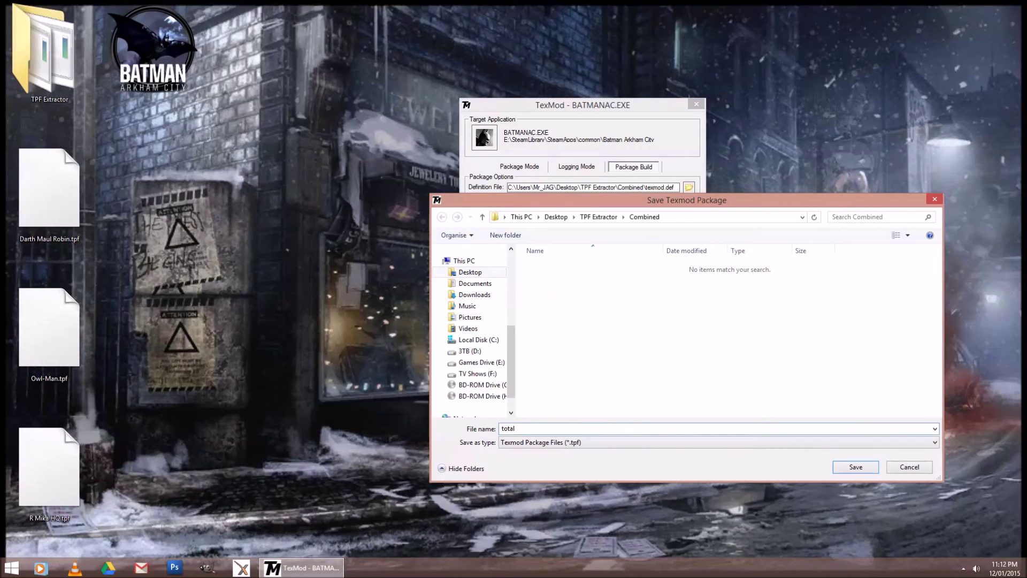
click(858, 467)
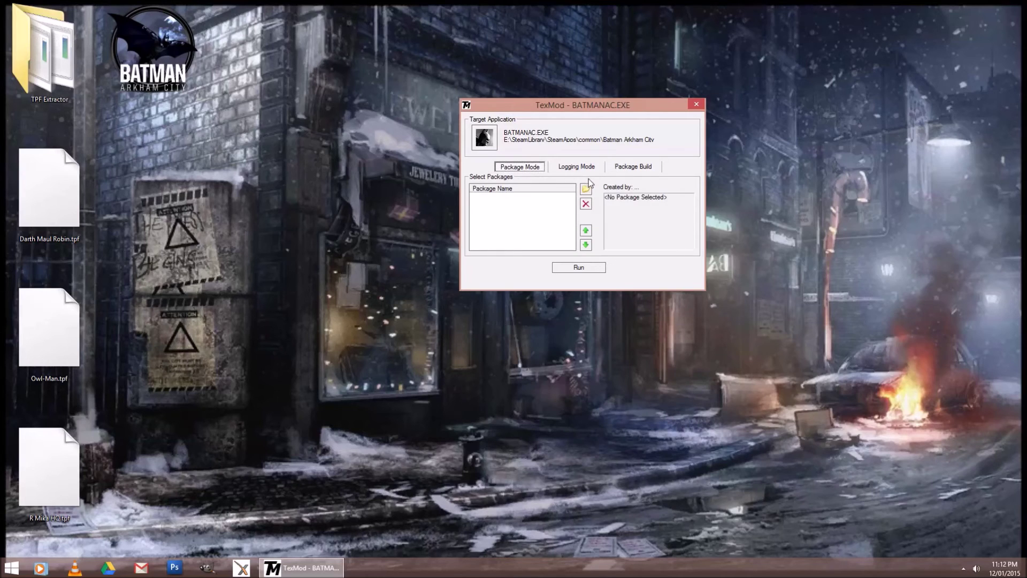
Add the total.tpf package to TexMod and run Batman: Arkham City with it.
click(586, 188)
click(574, 267)
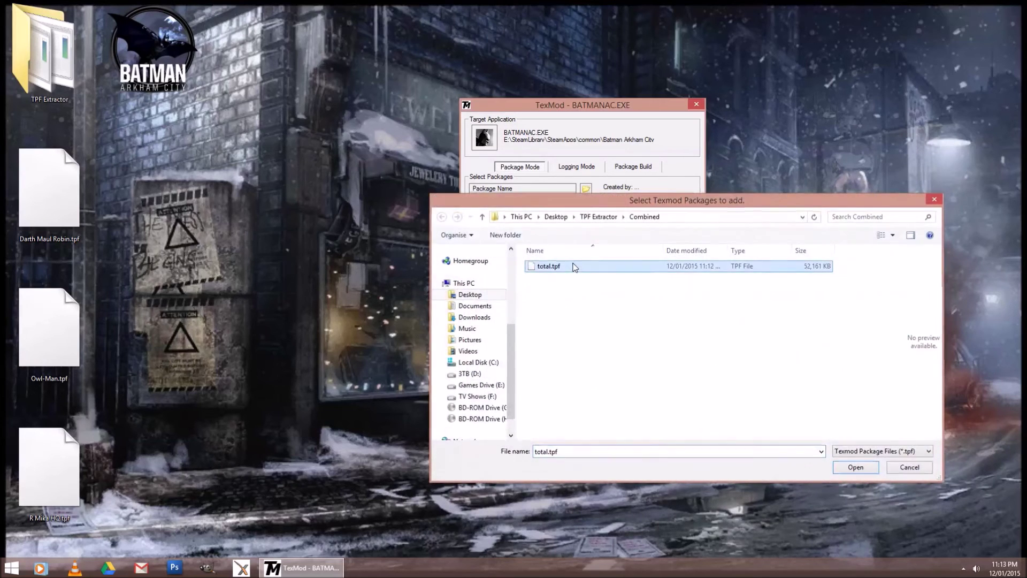
double_click(573, 266)
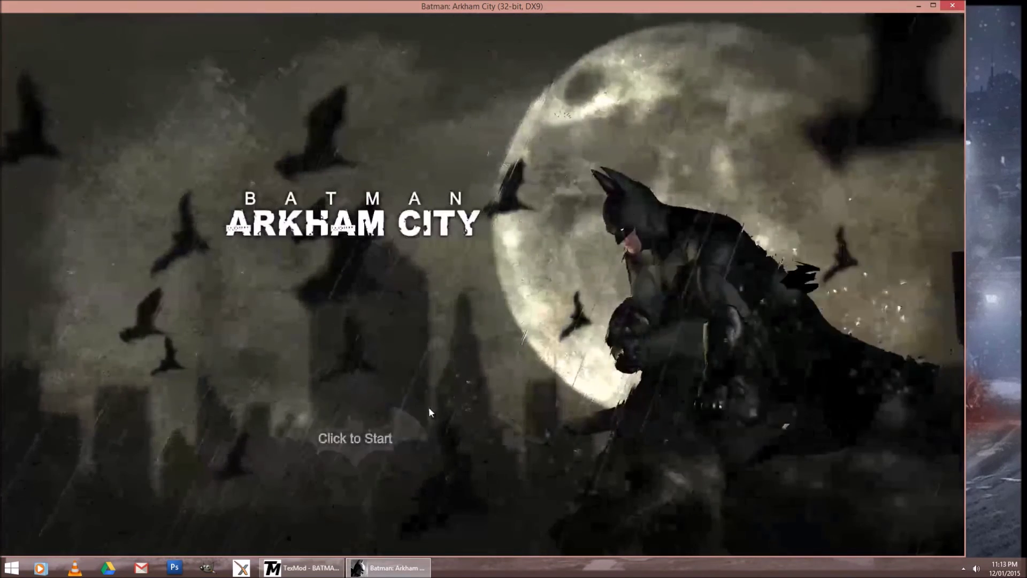
Load the Arkham City - The Bowery saved game and open the Character Trophies.
click(361, 431)
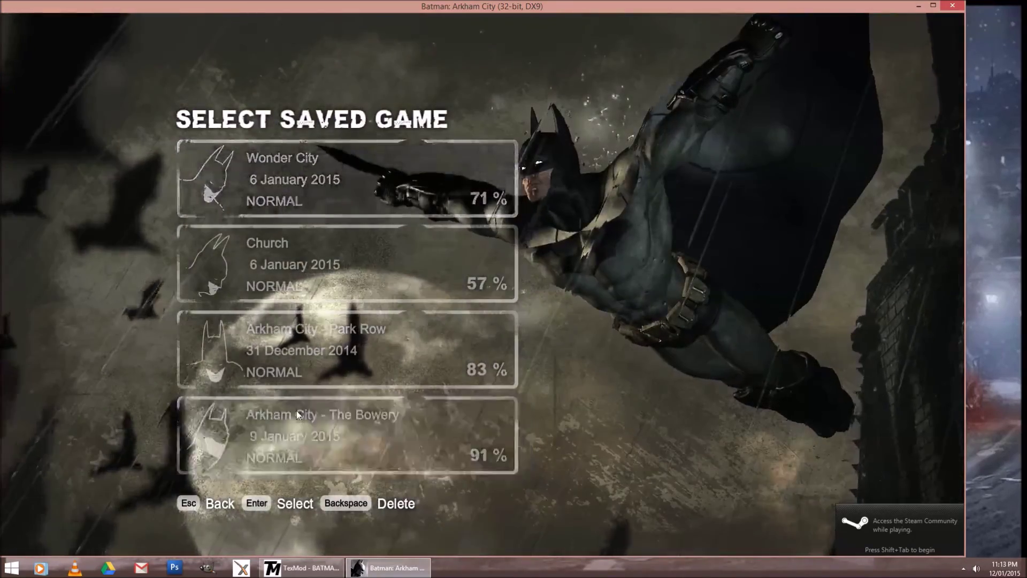
click(296, 410)
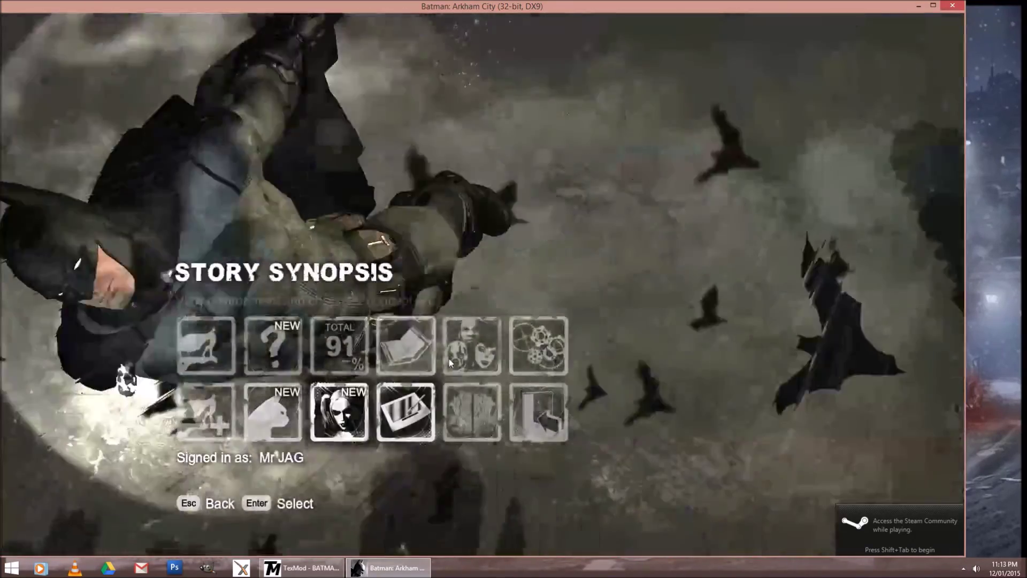
click(453, 360)
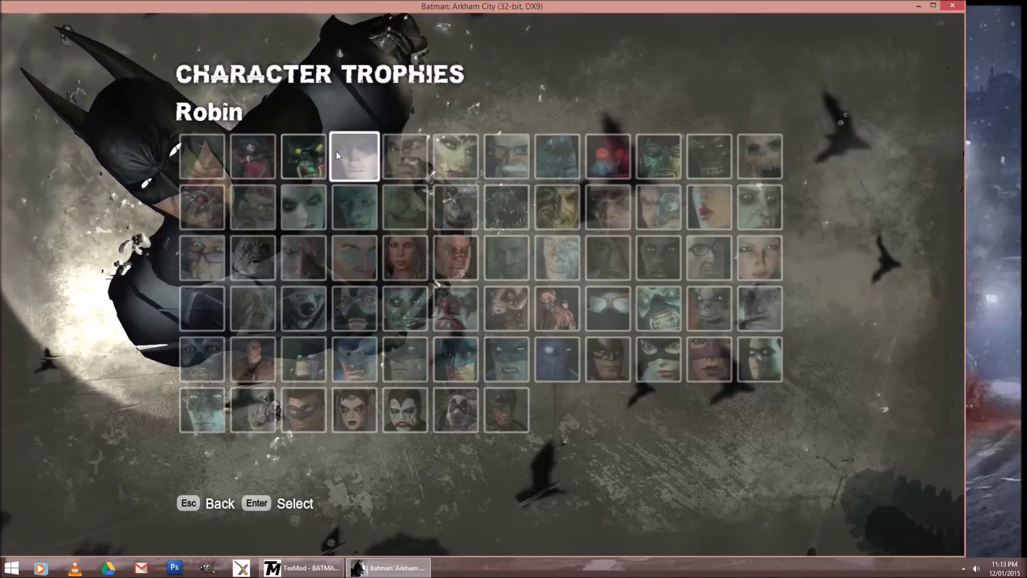
View the Robin trophy and rotate the model to check the Darth Maul textures.
click(338, 152)
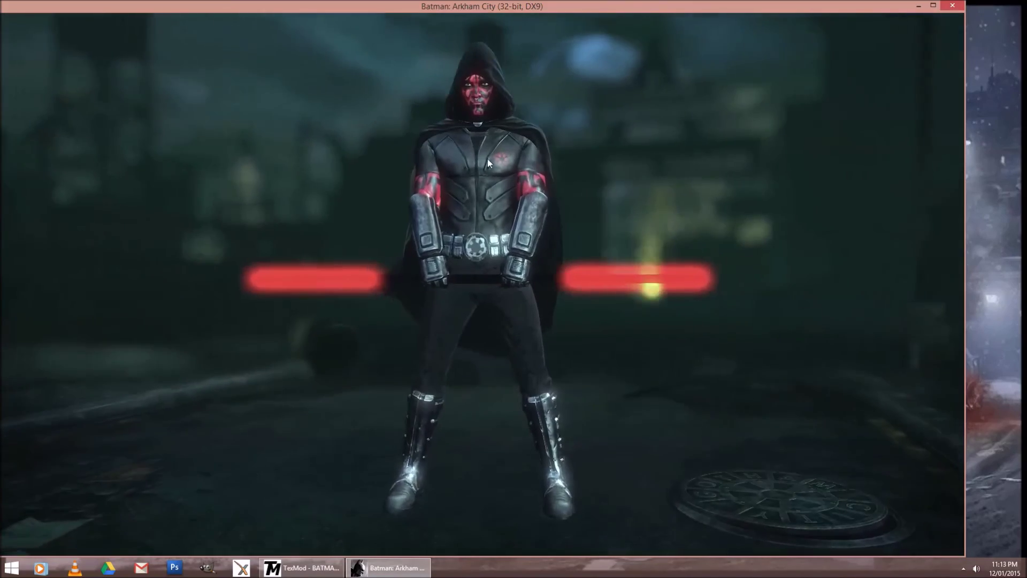
drag(500, 150, 335, 163)
key(Escape)
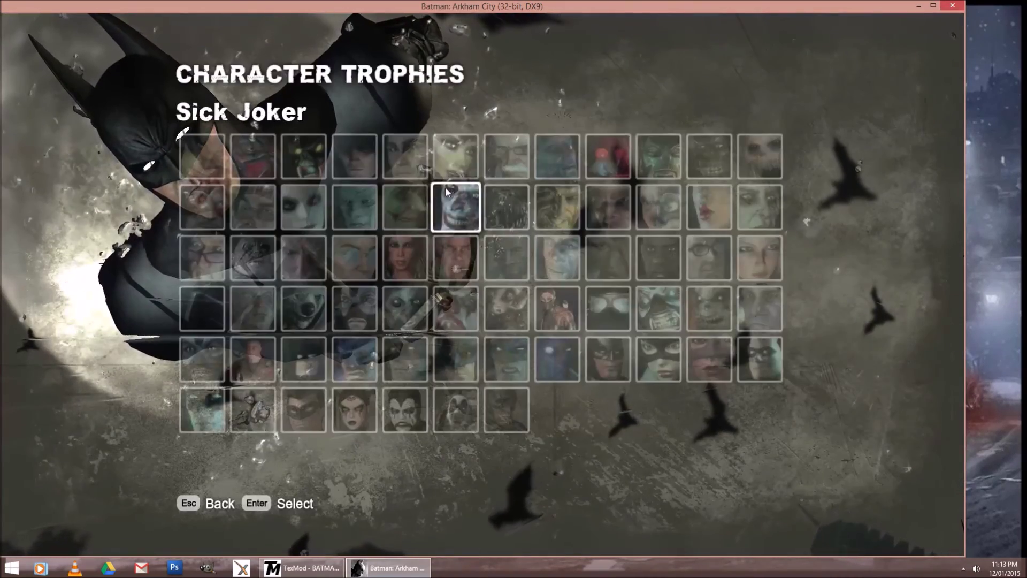
View the Batman skin trophy that carries the Owl-Man textures and rotate the model.
click(461, 359)
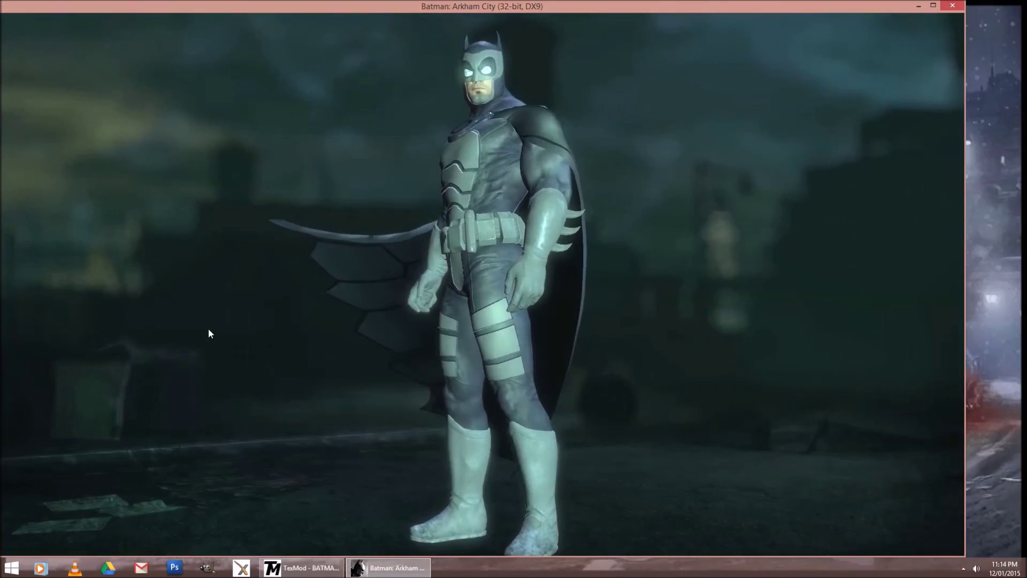
drag(218, 326, 215, 290)
key(Escape)
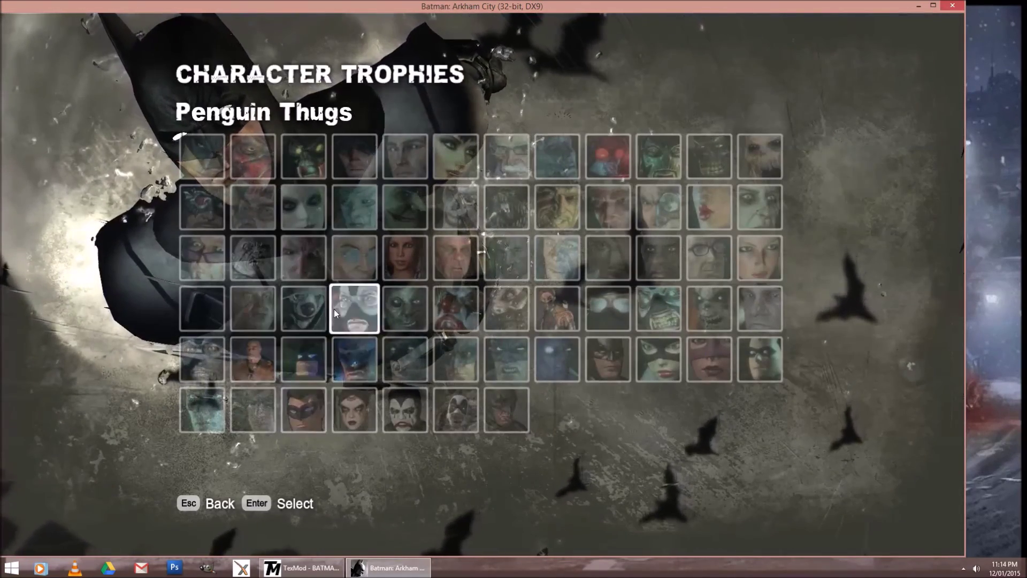
View the female character trophy with the baseball bat and rotate it to check the R Mika HQ textures.
click(284, 214)
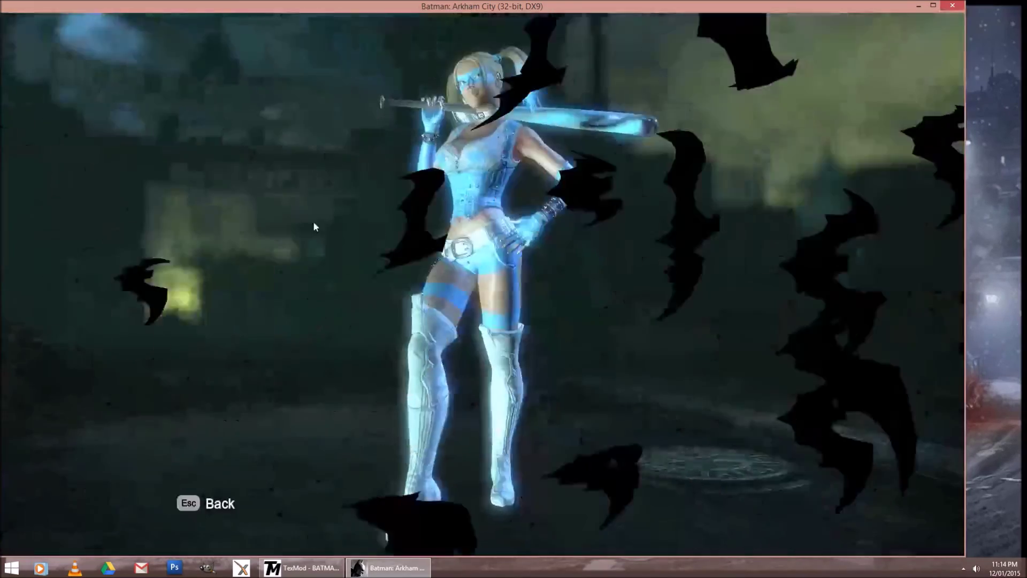
drag(315, 227, 372, 204)
key(Escape)
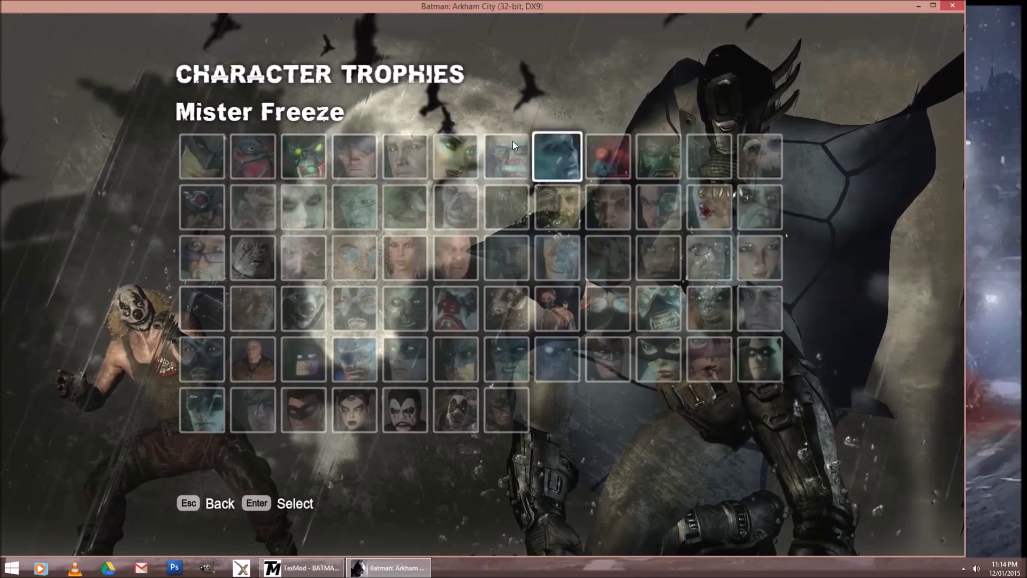
Leave the Character Trophies and exit the game to the desktop.
key(Escape)
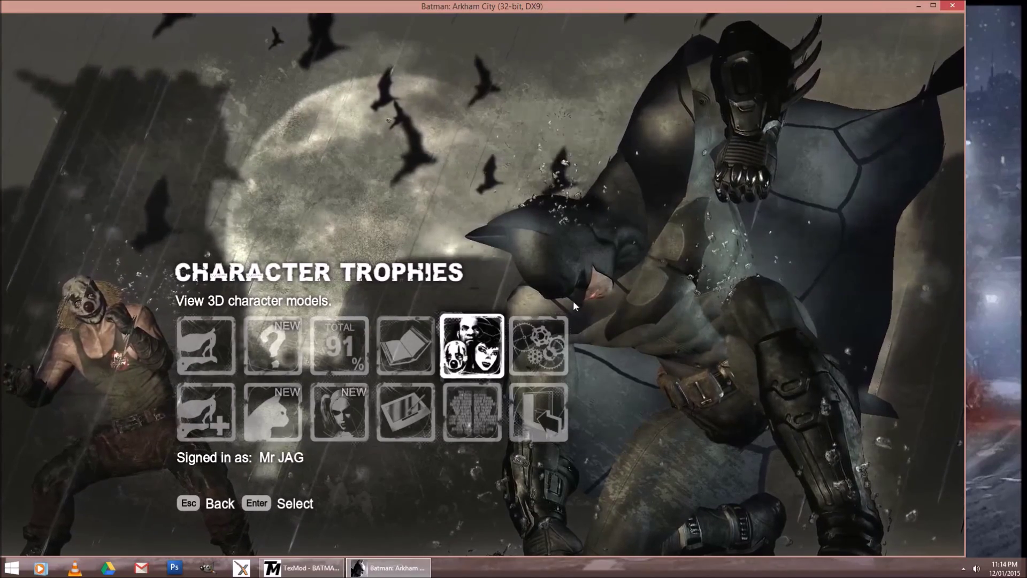
click(548, 416)
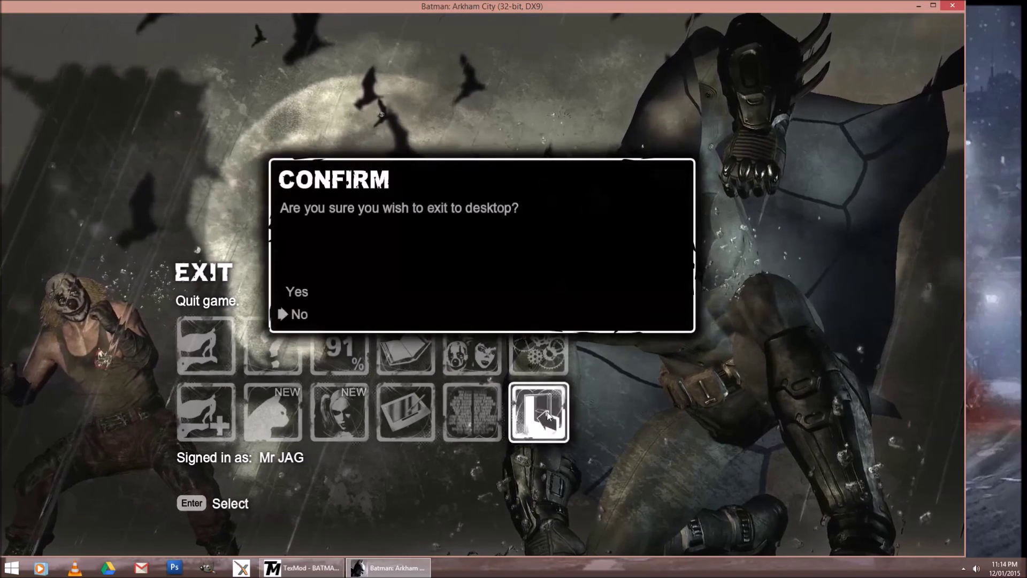
click(292, 295)
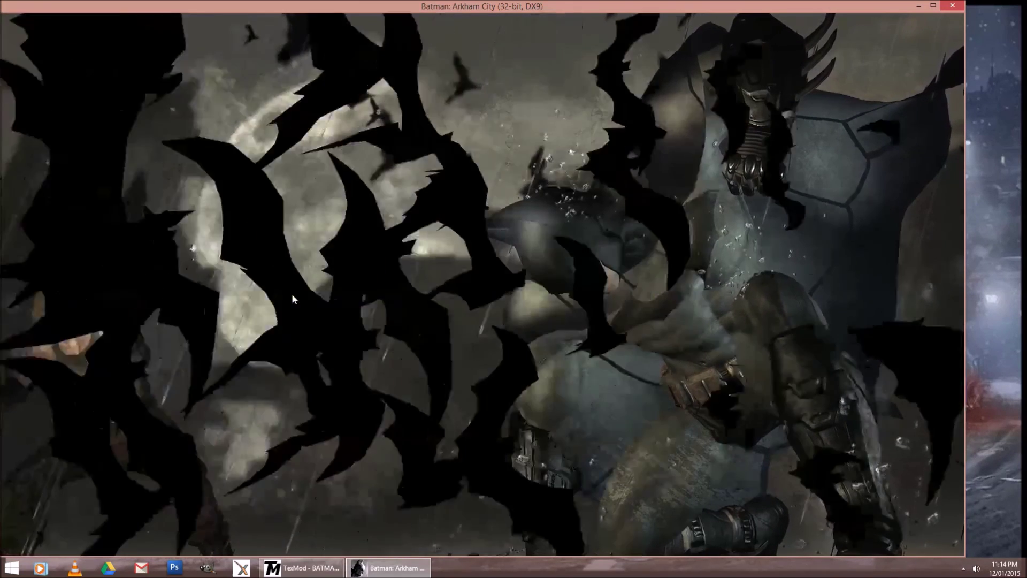